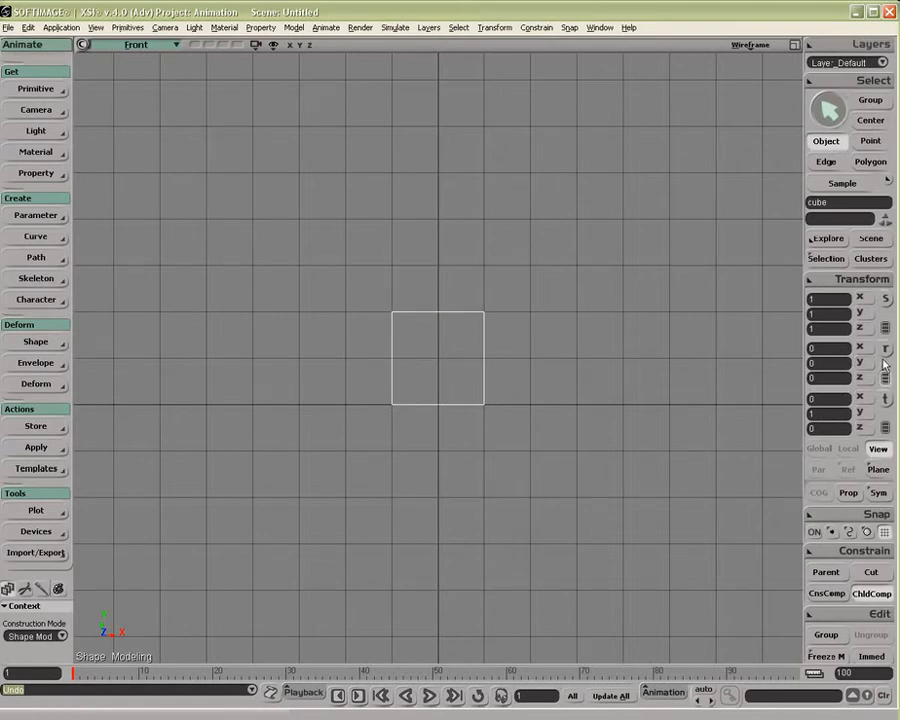
# Try moving the cube's rotation pivot to its lower-right corner, and reset it to the cube's centre
pyautogui.press('c')
pyautogui.press('alt')
pyautogui.keyDown('alt'); pyautogui.moveTo(438, 360); pyautogui.dragTo(553, 394); pyautogui.keyUp('alt')
pyautogui.hotkey('ctrl', 'z')
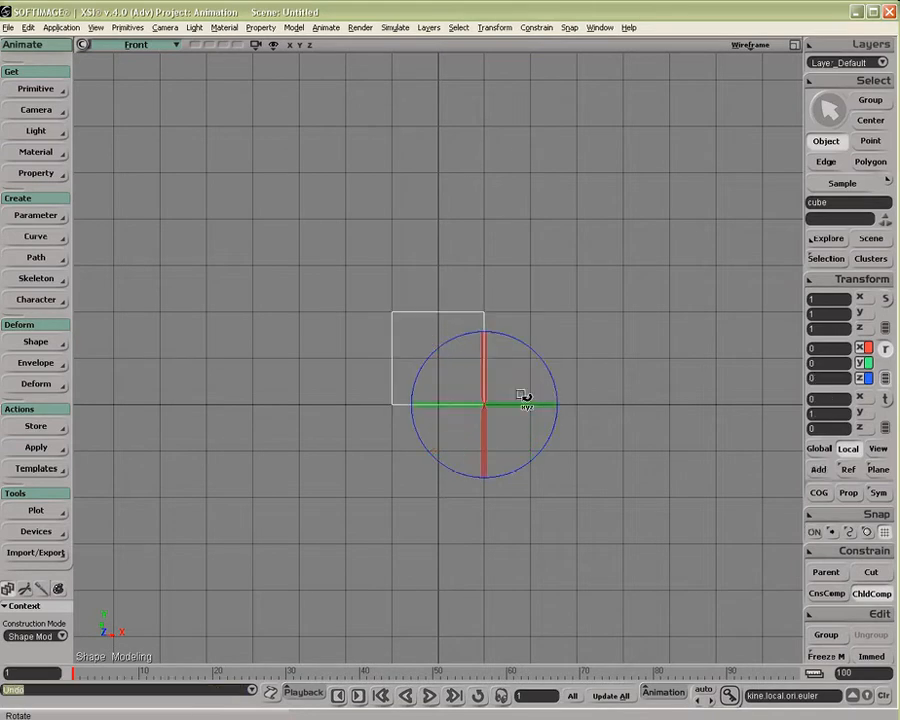
pyautogui.keyDown('alt'); pyautogui.click(440, 360); pyautogui.keyUp('alt')
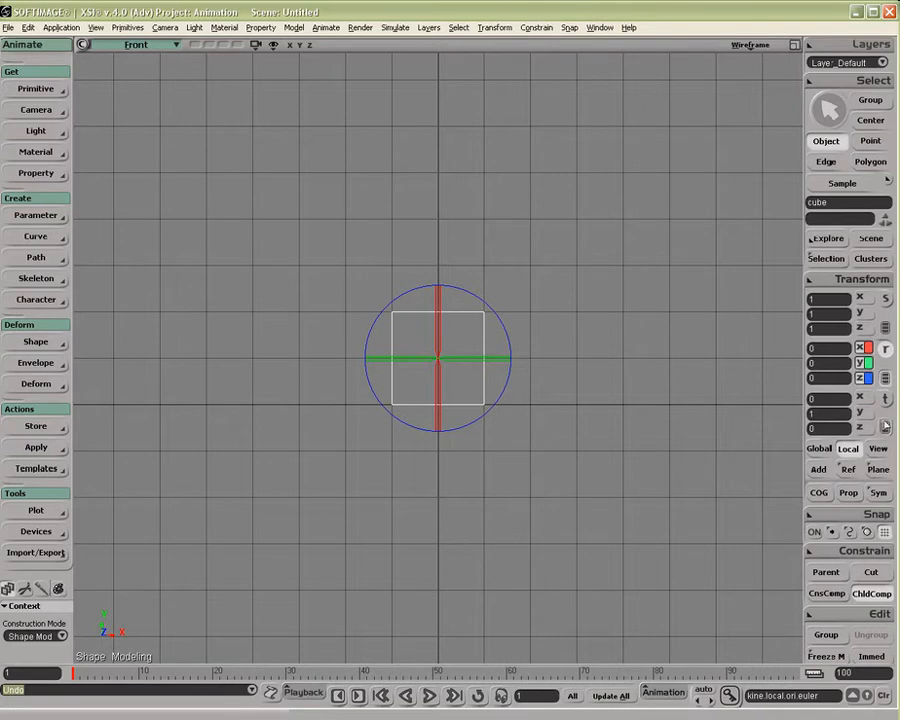
pyautogui.click(885, 398)
pyautogui.click(885, 398)
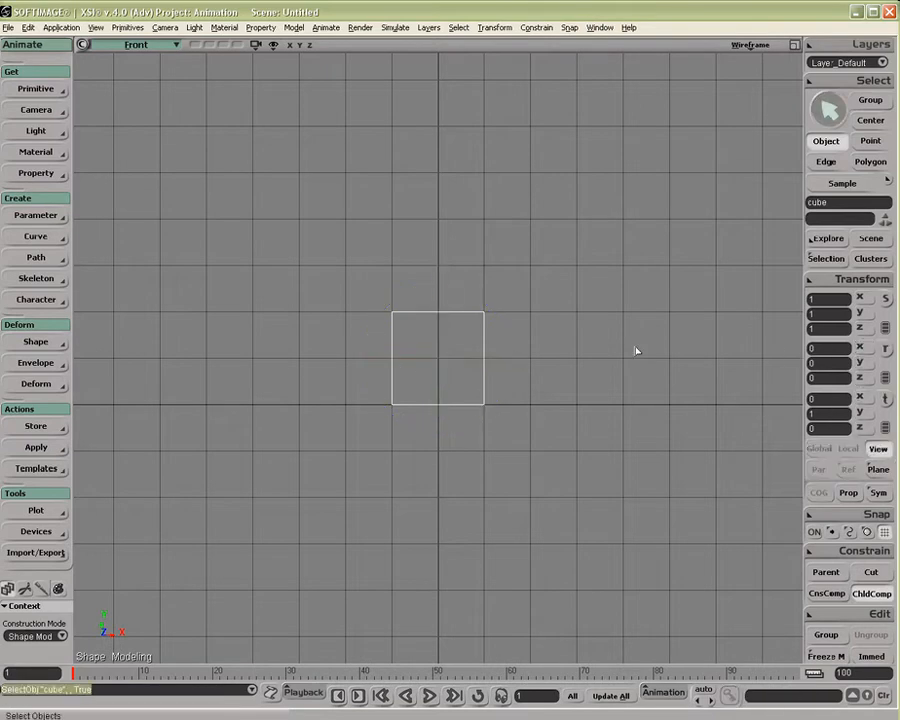
# Activate Rotate, open the cube's local transform properties, and test the Z rotation before undoing it
pyautogui.click(885, 348)
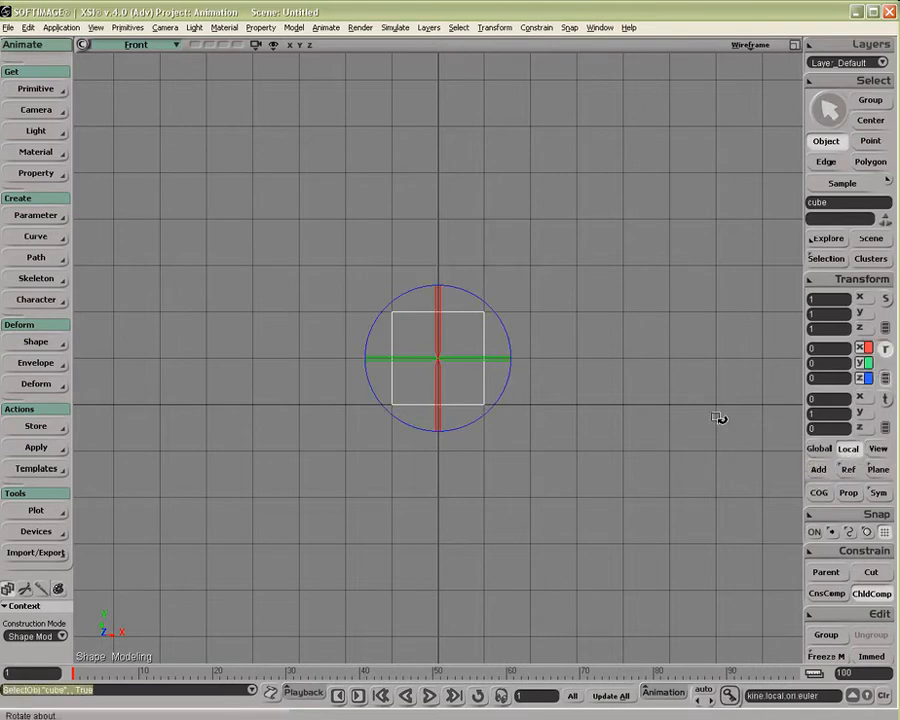
pyautogui.hotkey('ctrl', 'k')
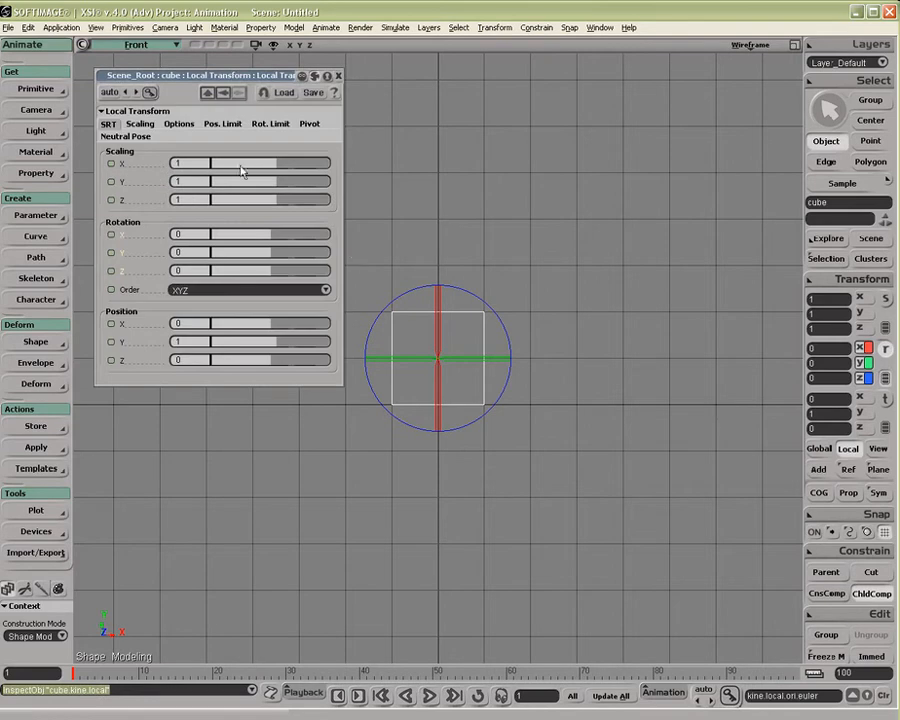
pyautogui.moveTo(272, 270)
pyautogui.mouseDown()
pyautogui.moveTo(285, 274)
pyautogui.moveTo(266, 274)
pyautogui.moveTo(270, 268)
pyautogui.mouseUp()
pyautogui.hotkey('ctrl', 'z')
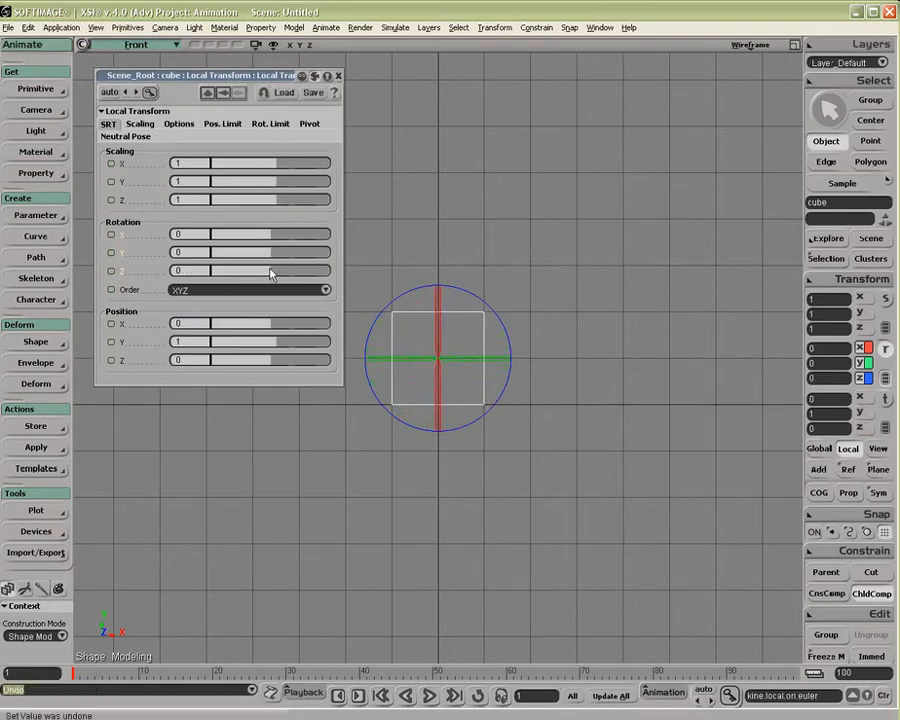
# Set the cube's pivot position to X 1 and Y 1, trying Y 2 on the way
pyautogui.click(310, 124)
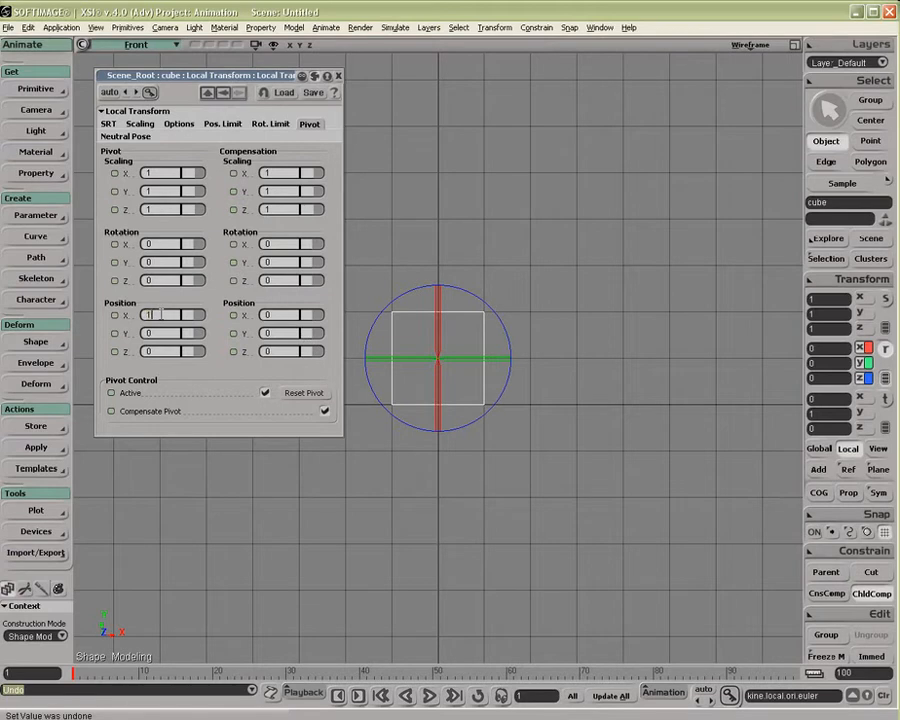
pyautogui.press('Tab')
pyautogui.write('2')
pyautogui.press('Tab')
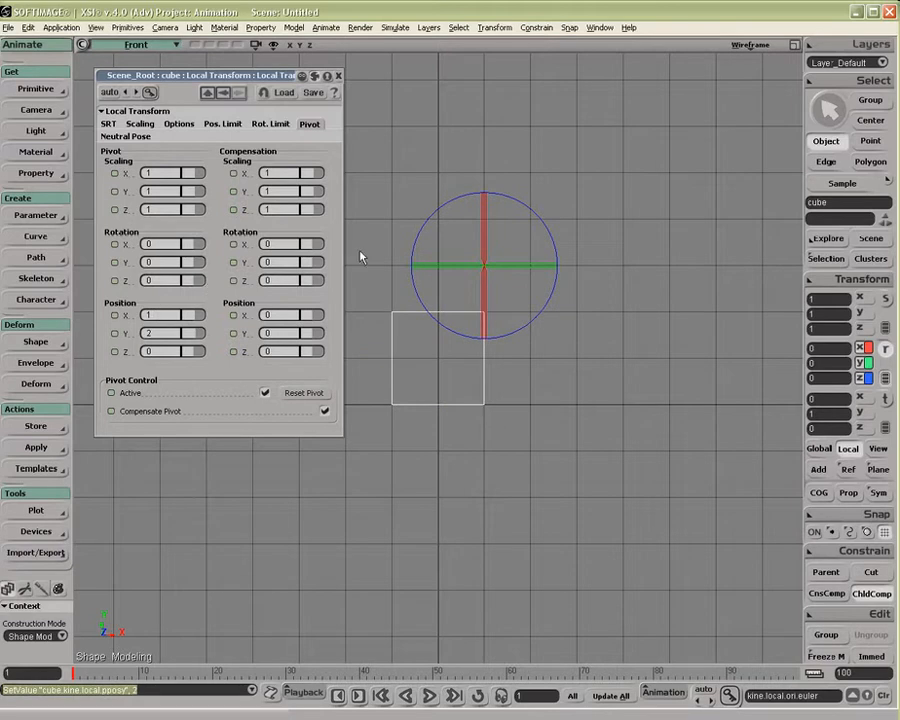
pyautogui.write('1')
pyautogui.press('Return')
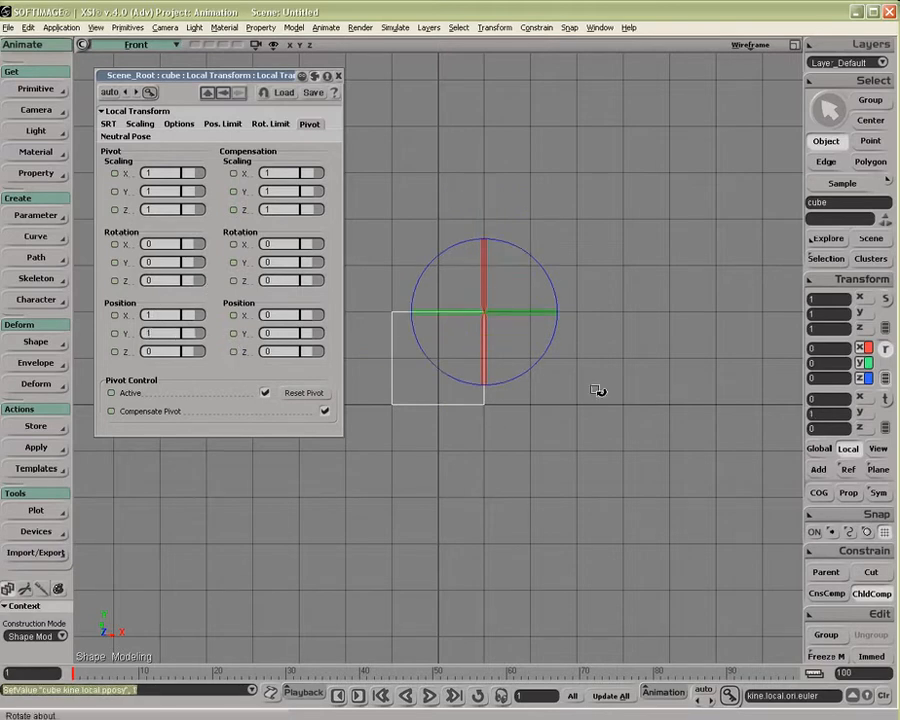
# Try rotating the cube about the pivot at its upper-right corner, and undo the rotation
pyautogui.press('r')
pyautogui.moveTo(611, 367); pyautogui.dragTo(605, 408)
pyautogui.hotkey('ctrl', 'z')
pyautogui.moveTo(624, 336)
pyautogui.mouseDown(button='right')
pyautogui.moveTo(596, 386)
pyautogui.moveTo(624, 338)
pyautogui.mouseUp(button='right')
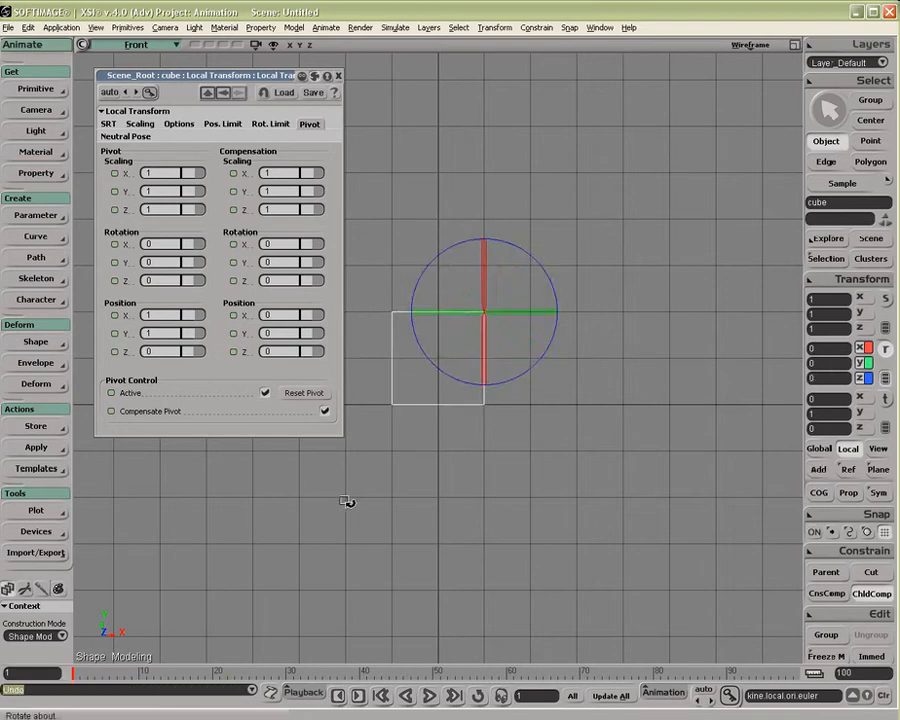
# Key the pivot's X and Y position at frame 1, and again at frame 10 with Y set to -1
pyautogui.click(114, 315)
pyautogui.click(114, 333)
pyautogui.click(141, 672)
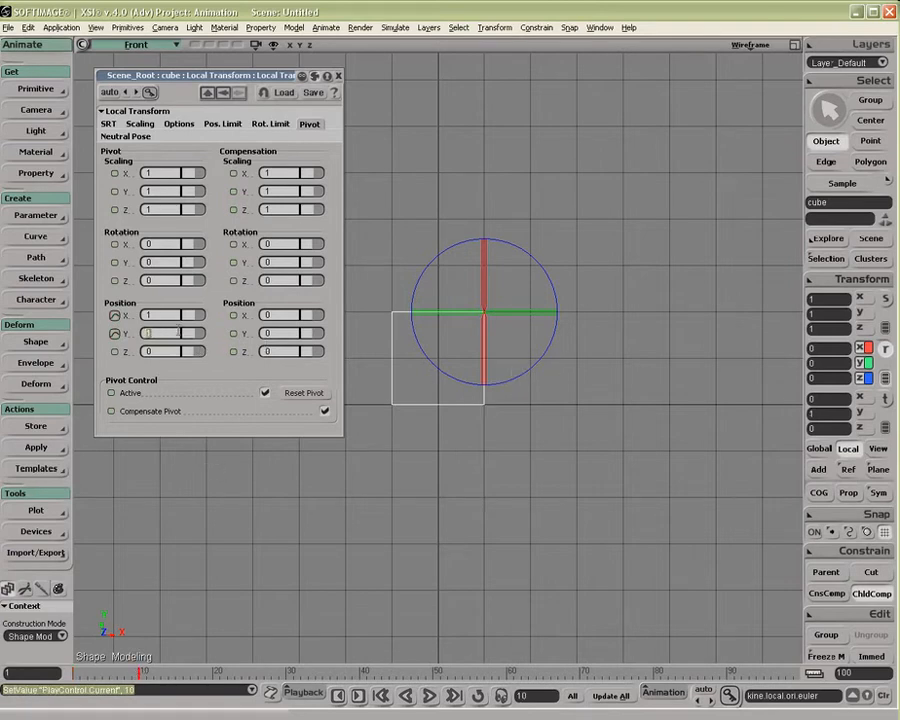
pyautogui.press('Return')
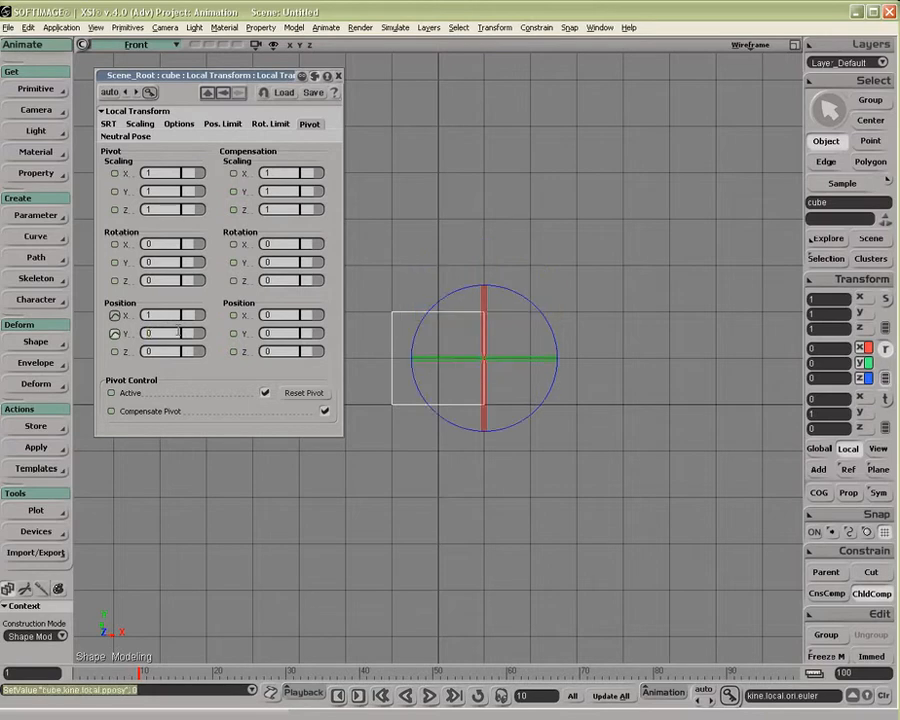
pyautogui.write('-1')
pyautogui.press('Return')
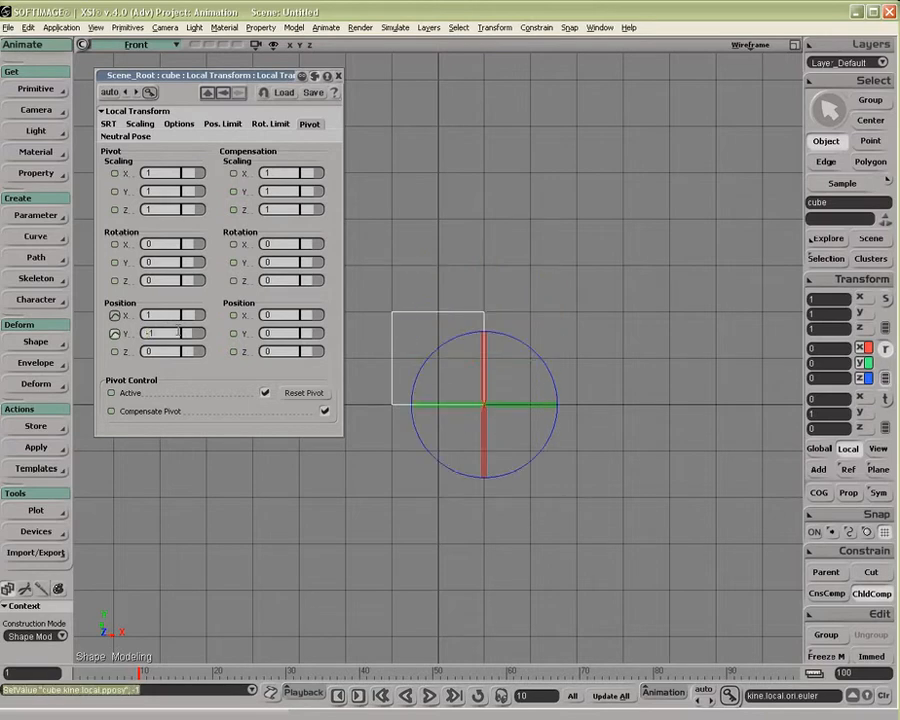
pyautogui.click(115, 333)
pyautogui.click(114, 315)
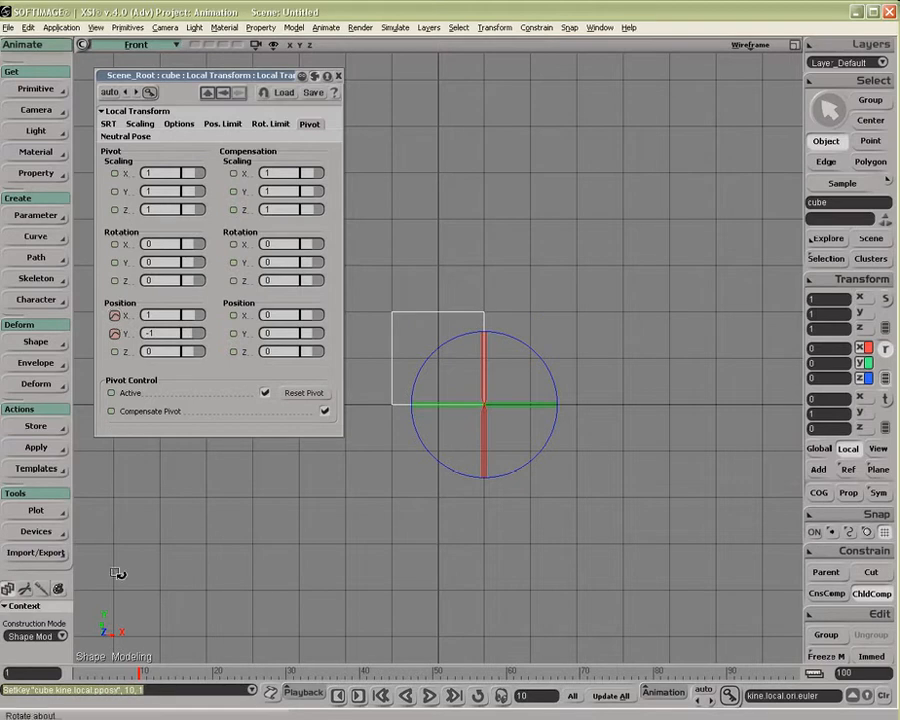
# Key the cube's rotation at frame 1, and key a Z rotation of 90 at frame 10
pyautogui.moveTo(139, 675); pyautogui.dragTo(66, 668)
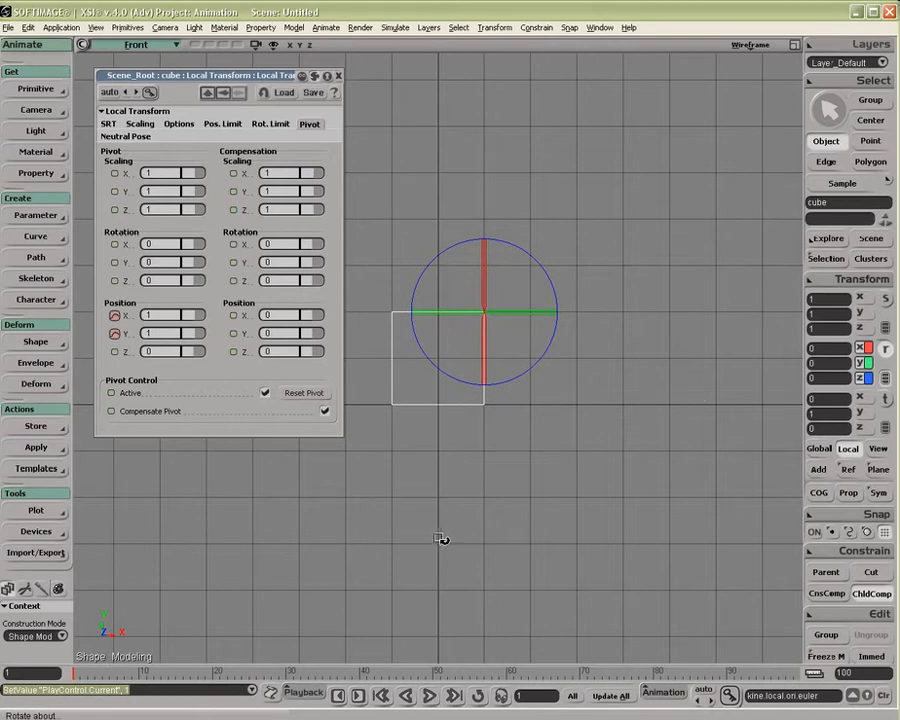
pyautogui.click(729, 696)
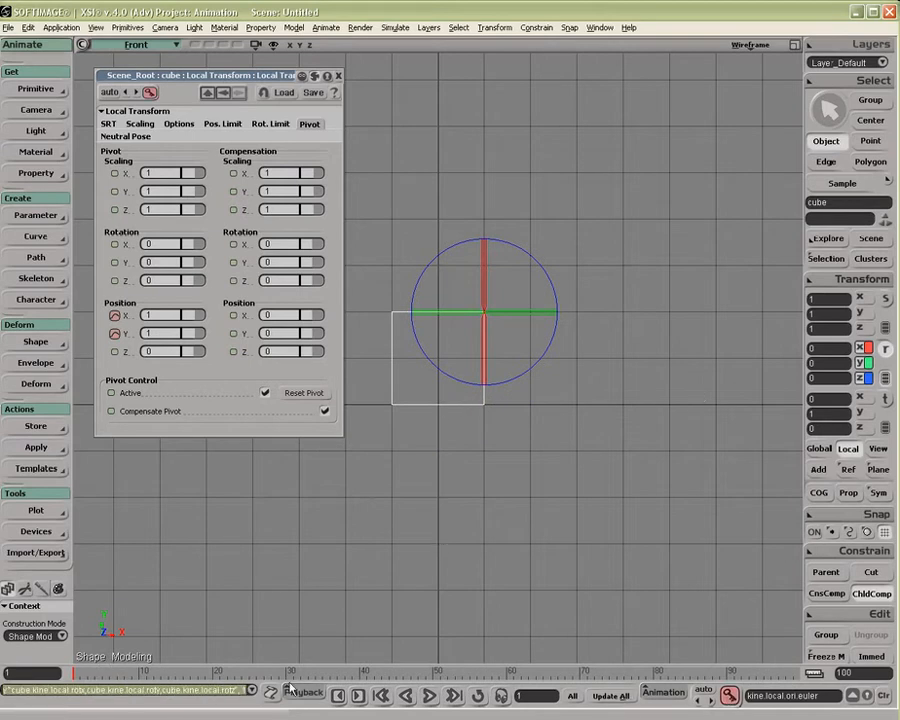
pyautogui.click(141, 669)
pyautogui.rightClick(498, 455)
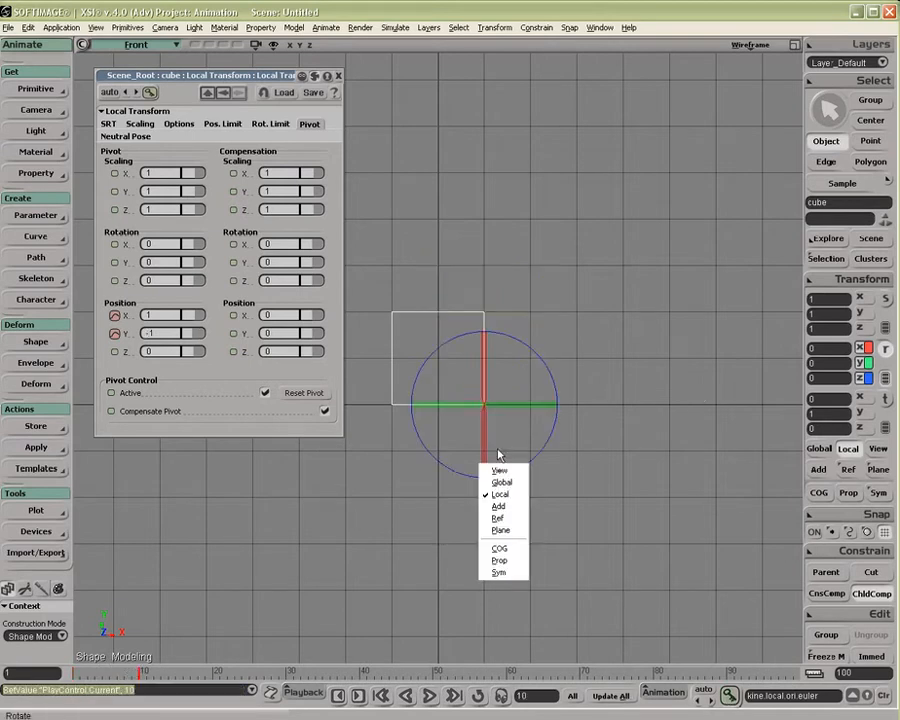
pyautogui.moveTo(555, 431); pyautogui.dragTo(605, 242)
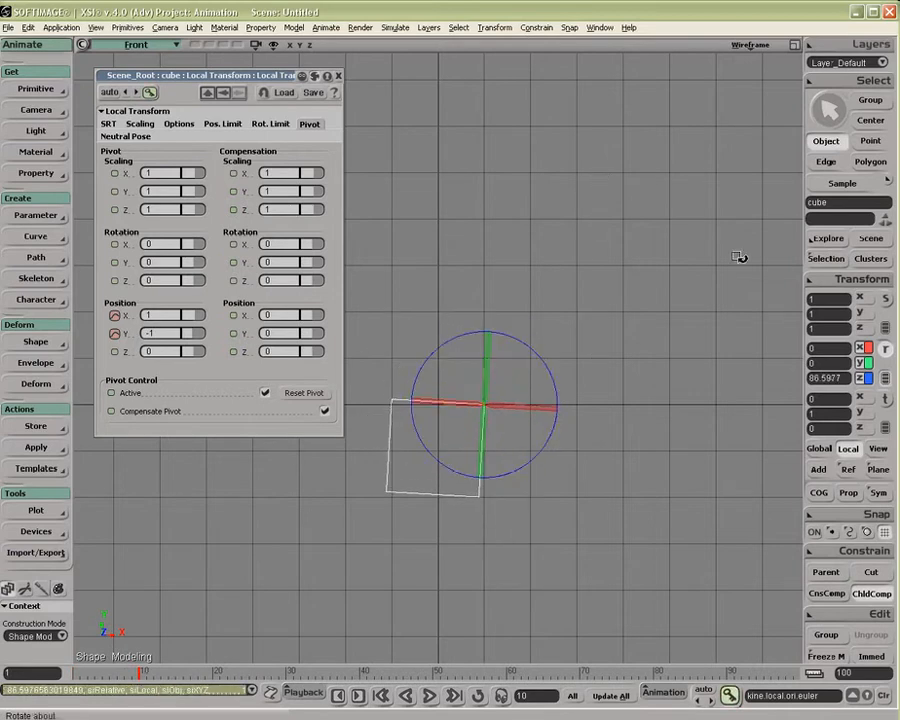
pyautogui.click(829, 378)
pyautogui.write('90')
pyautogui.press('Return')
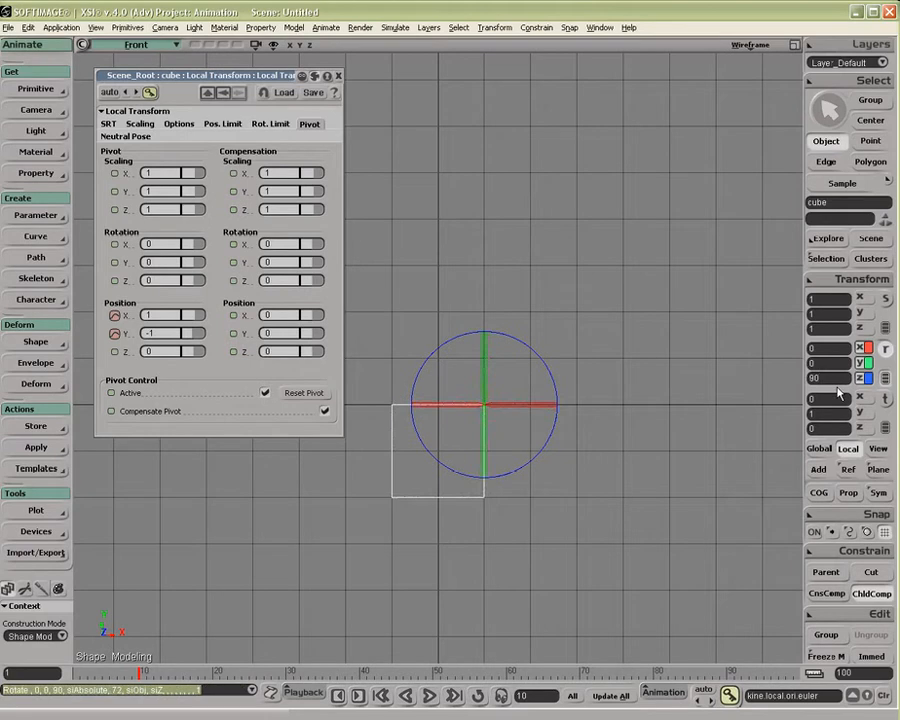
pyautogui.click(729, 695)
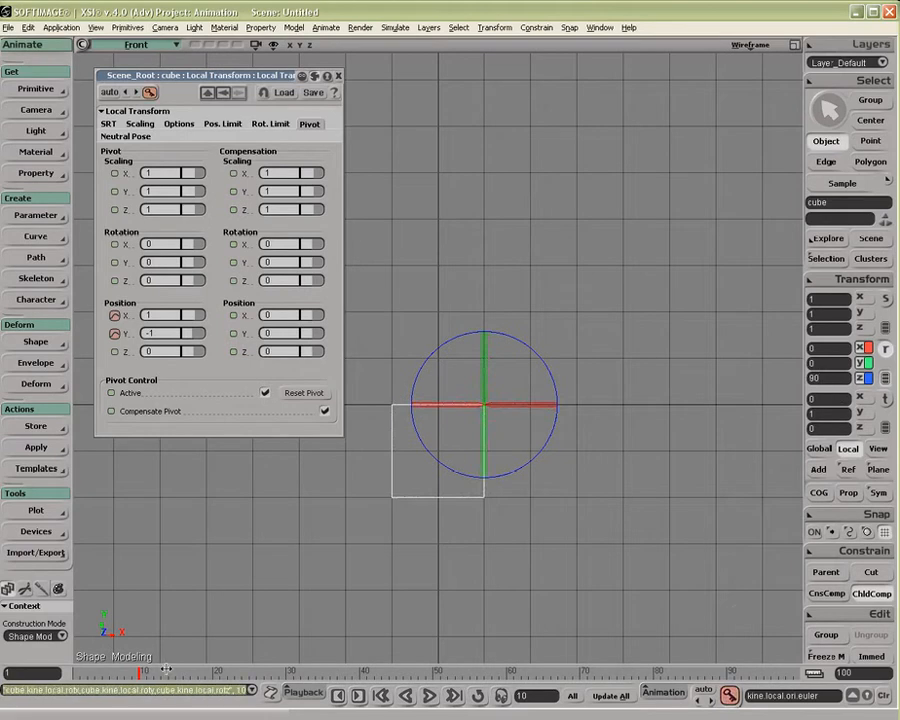
# Set the pivot compensation's X and Y position to 0 and key both at frame 1
pyautogui.moveTo(140, 674); pyautogui.dragTo(47, 672)
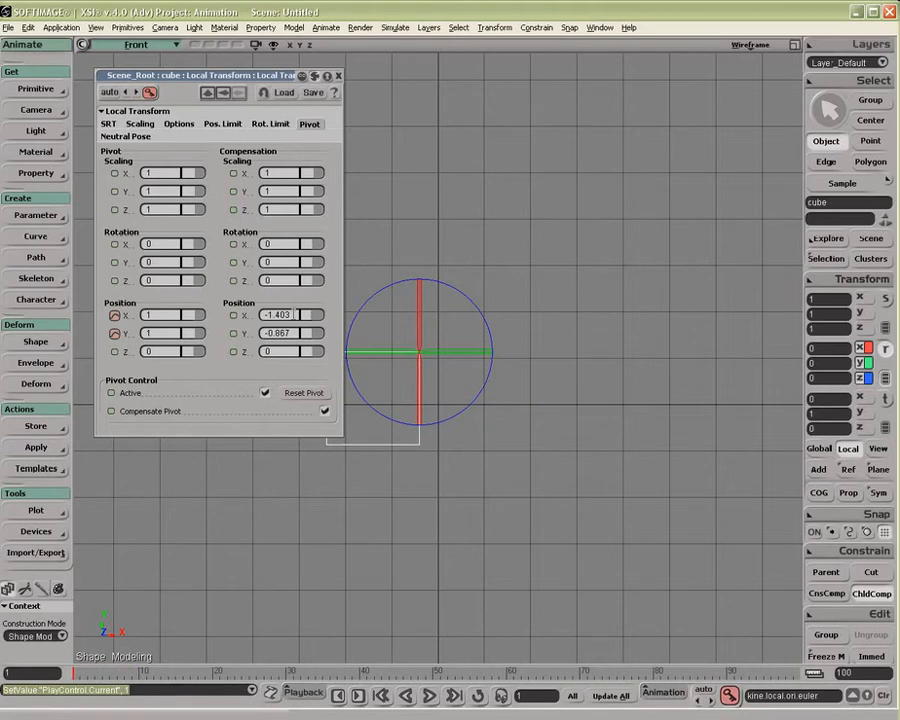
pyautogui.press('c')
pyautogui.click(288, 315)
pyautogui.write('0')
pyautogui.press('Tab')
pyautogui.write('0')
pyautogui.press('Return')
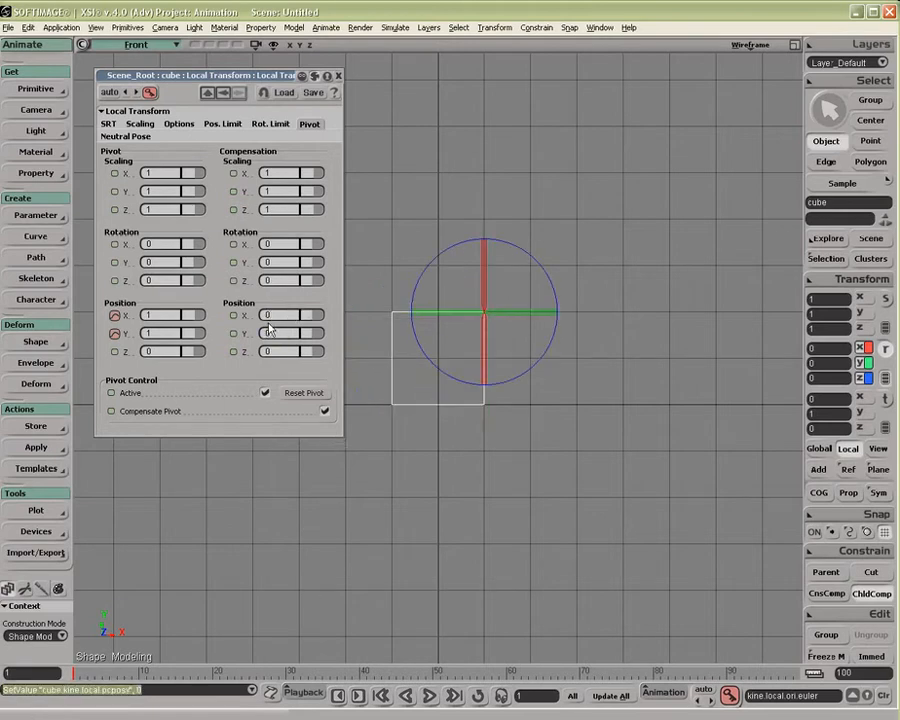
pyautogui.click(233, 315)
pyautogui.click(233, 333)
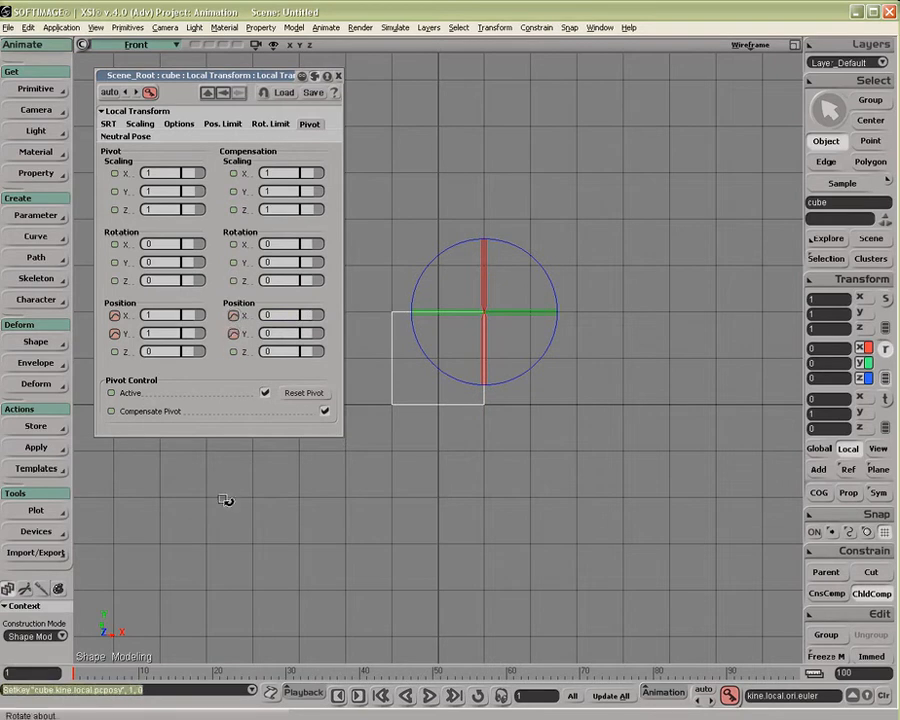
# Key the pivot compensation's X and Y position at frame 10, and scrub back to frame 1 to check the motion
pyautogui.moveTo(94, 673); pyautogui.dragTo(139, 674)
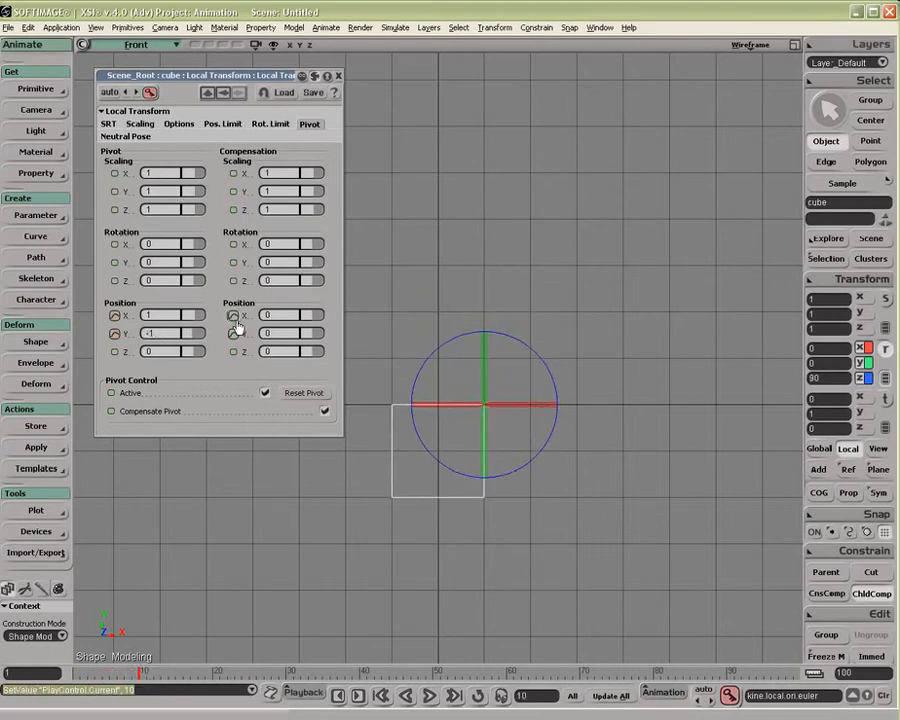
pyautogui.click(233, 333)
pyautogui.click(118, 673)
pyautogui.moveTo(118, 673); pyautogui.dragTo(42, 645)
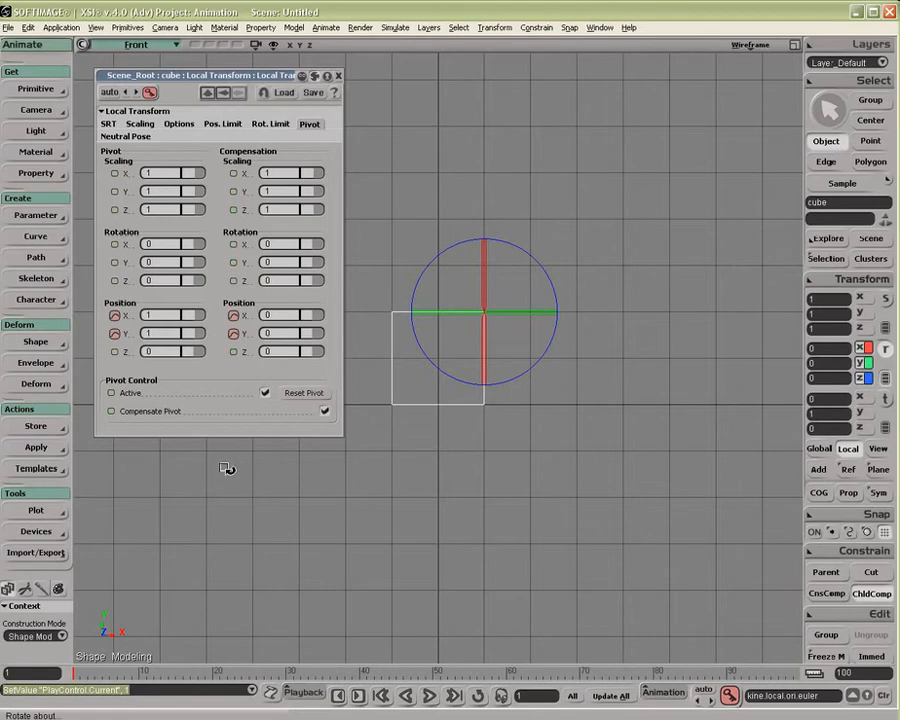
# Key the X and Y positions of both the pivot and its compensation at frame 9, and scrub the motion
pyautogui.middleClick(131, 673)
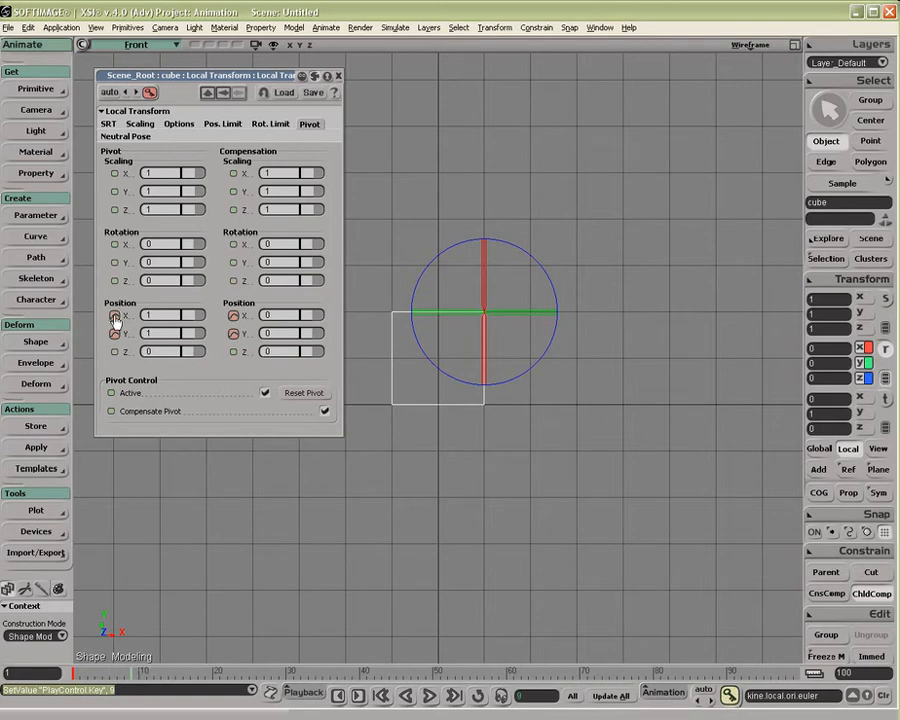
pyautogui.click(114, 317)
pyautogui.click(114, 335)
pyautogui.click(233, 317)
pyautogui.click(234, 336)
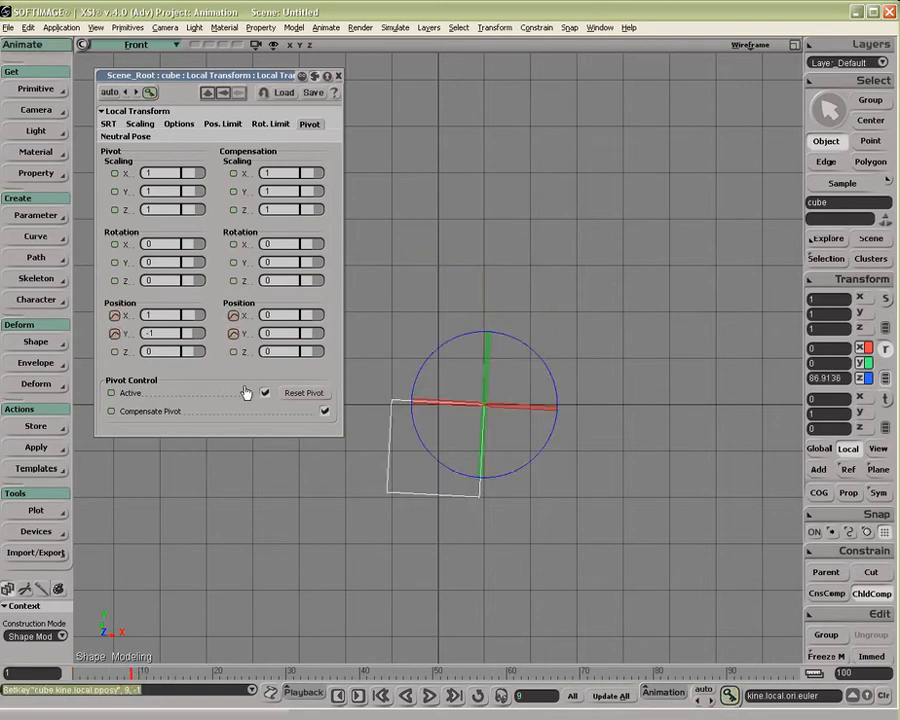
pyautogui.moveTo(130, 673); pyautogui.dragTo(62, 657)
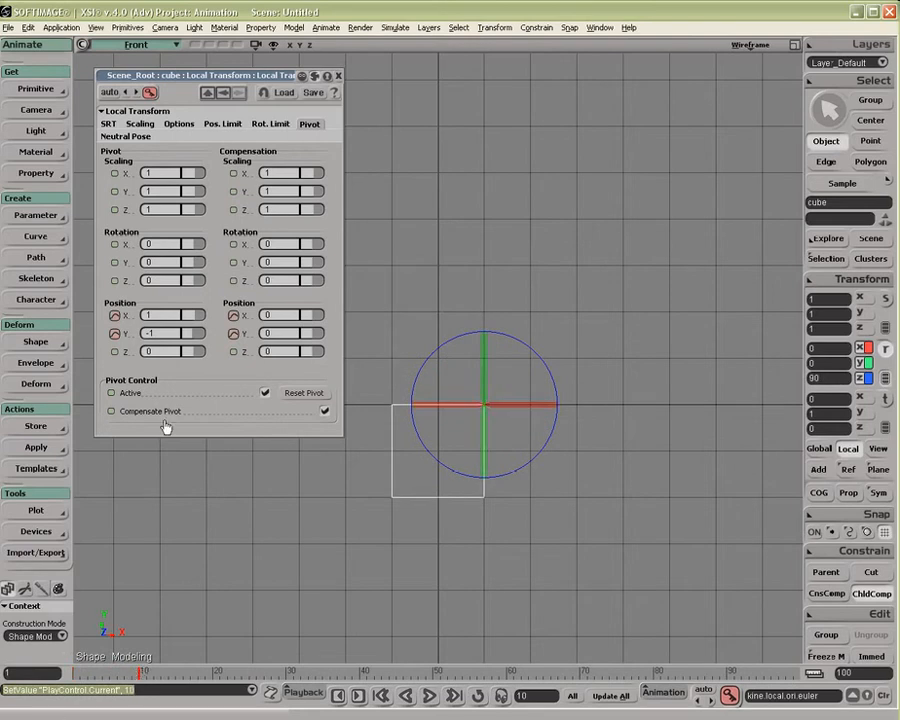
# At frame 10, set the pivot's Y position to 1 and key it with the compensation's X and Y positions
pyautogui.press('Return')
pyautogui.click(115, 334)
pyautogui.click(233, 316)
pyautogui.click(233, 334)
pyautogui.moveTo(138, 672)
pyautogui.mouseDown()
pyautogui.moveTo(76, 664)
pyautogui.moveTo(154, 660)
pyautogui.moveTo(55, 657)
pyautogui.moveTo(147, 656)
pyautogui.mouseUp()
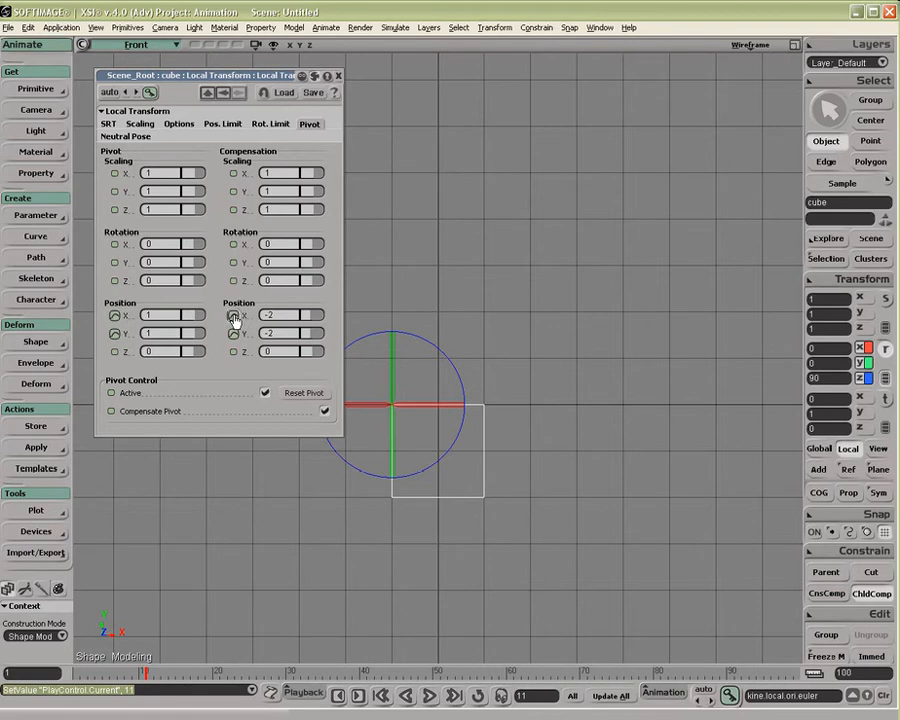
# Remove the animation from the X and Y positions of the pivot and its compensation
pyautogui.click(115, 315)
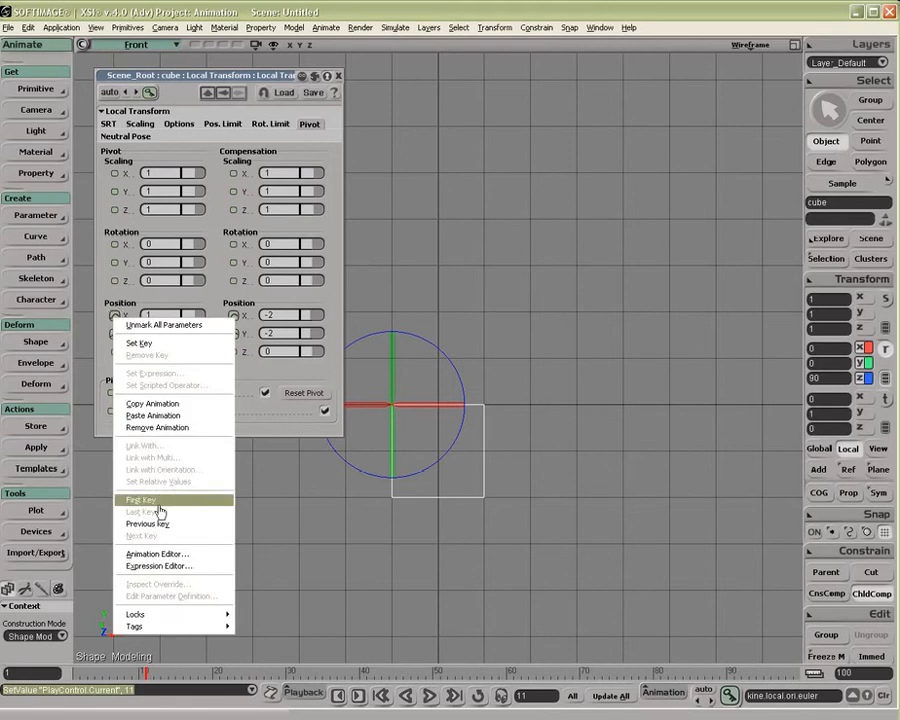
pyautogui.click(157, 427)
pyautogui.rightClick(116, 333)
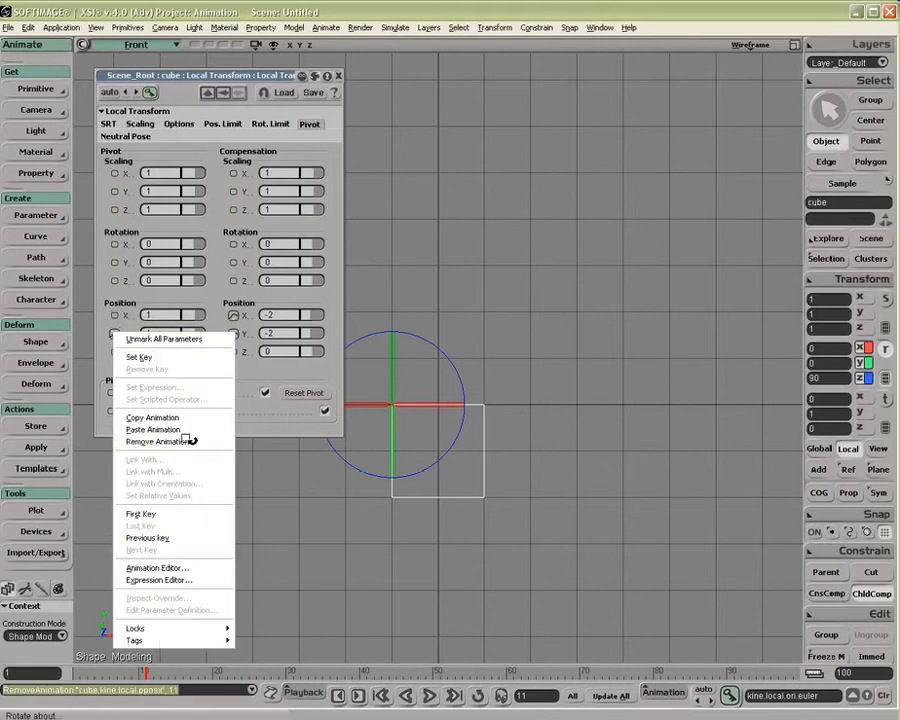
pyautogui.click(157, 441)
pyautogui.rightClick(233, 315)
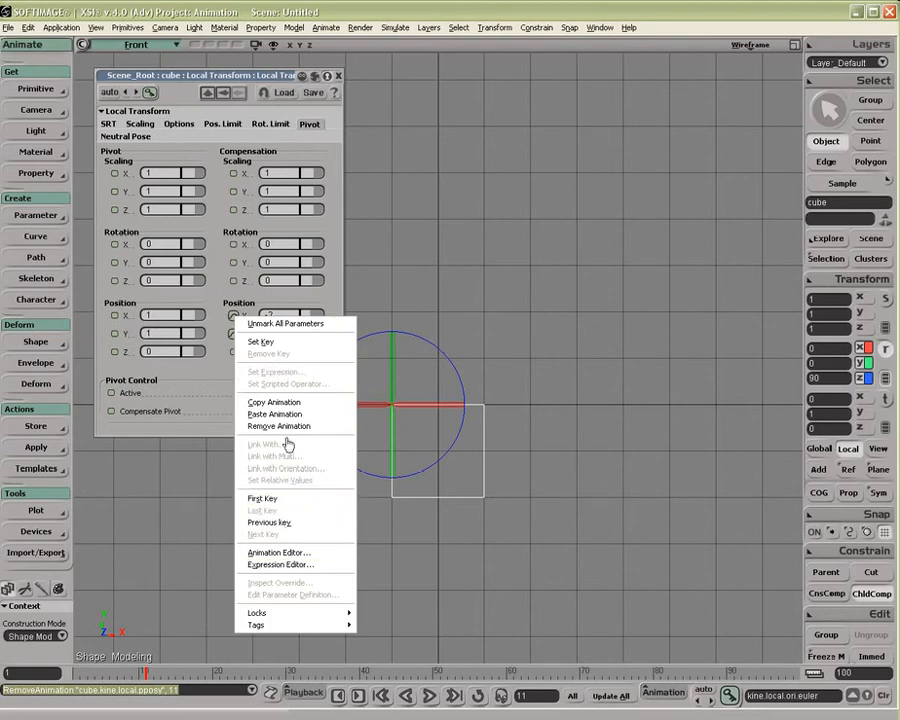
pyautogui.click(279, 426)
pyautogui.rightClick(233, 334)
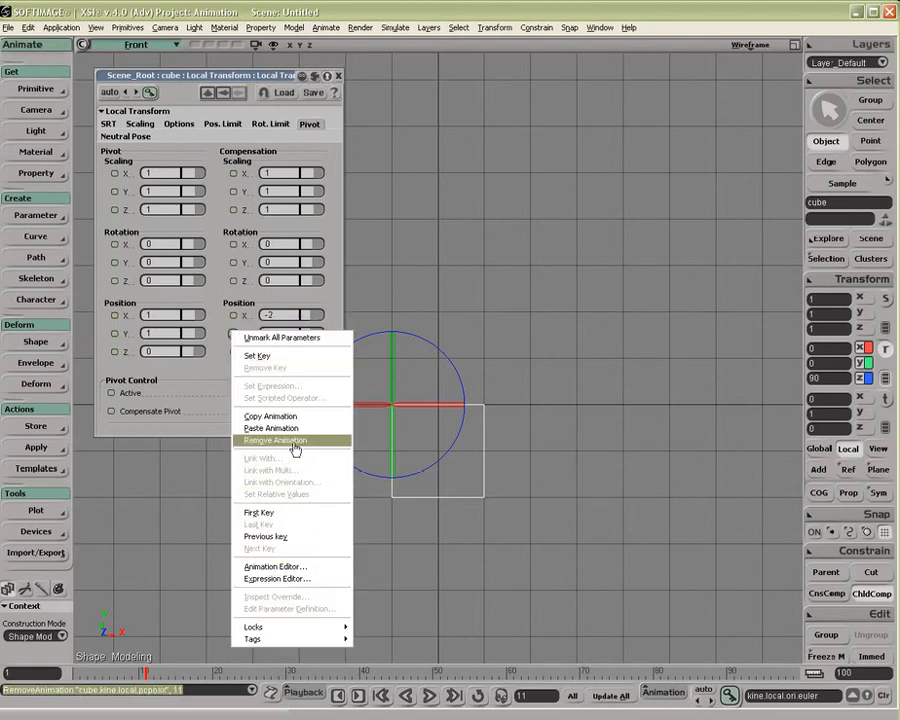
pyautogui.click(278, 384)
# Reset the cube's pivot and open its Neutral Pose settings
pyautogui.click(306, 395)
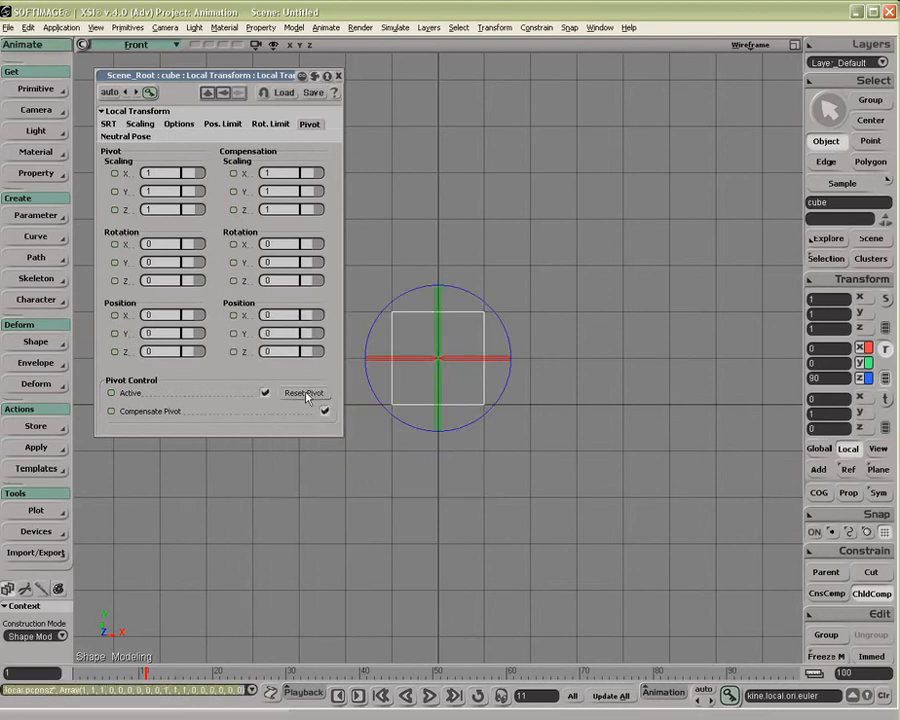
pyautogui.click(114, 139)
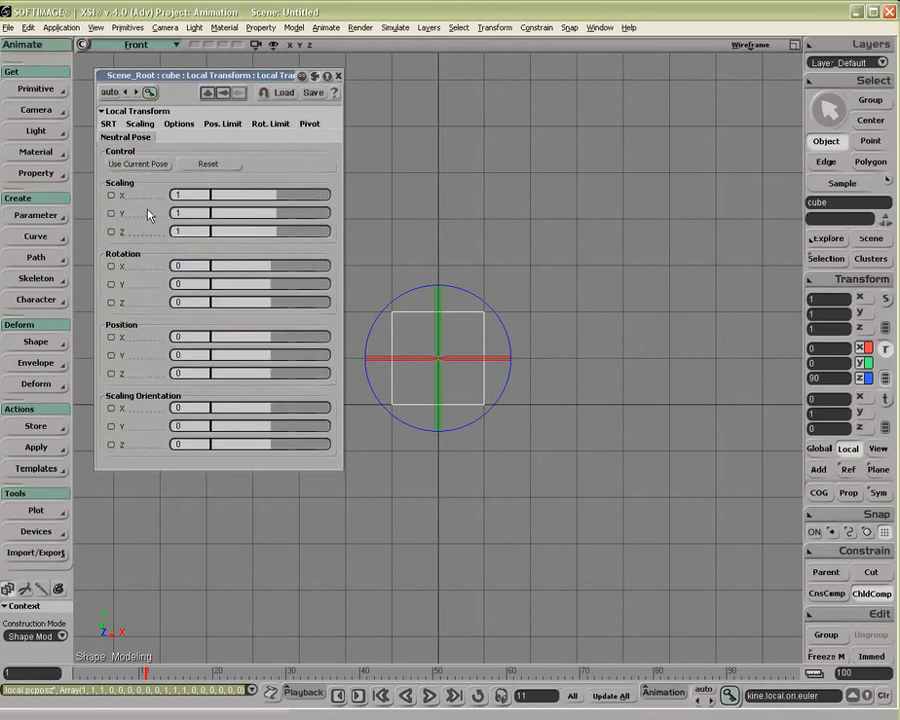
# At frame 10, set the Z rotation of the cube's neutral pose to about 90.5
pyautogui.click(108, 123)
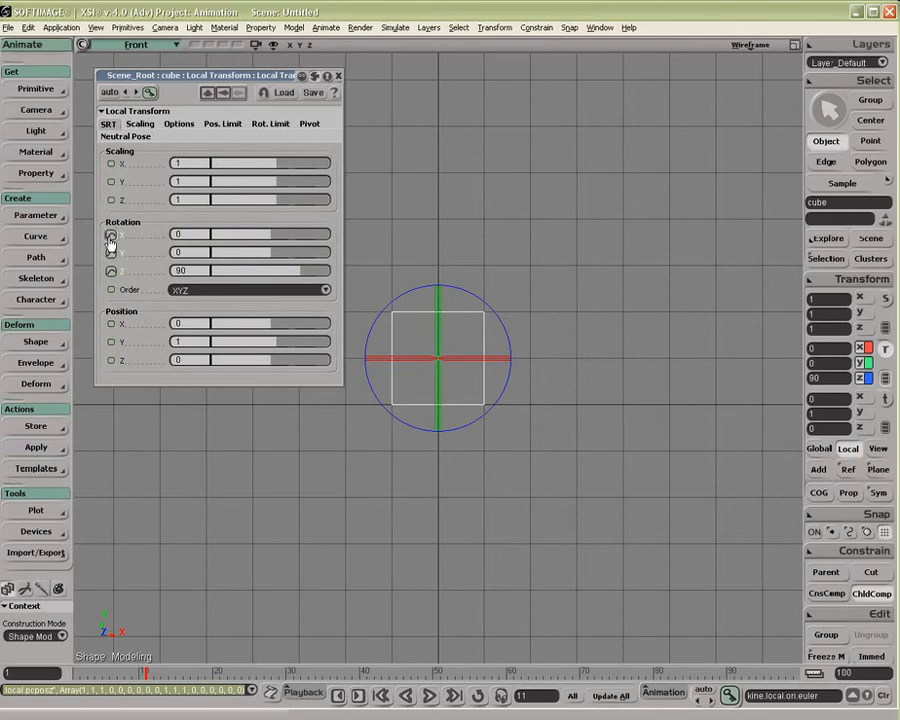
pyautogui.moveTo(147, 673); pyautogui.dragTo(141, 672)
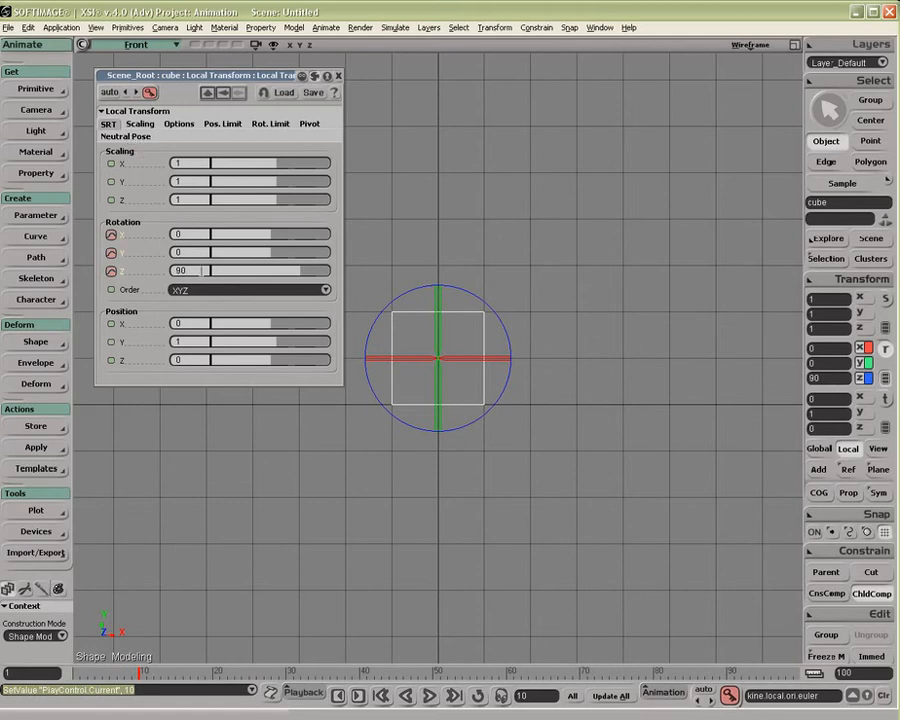
pyautogui.click(129, 138)
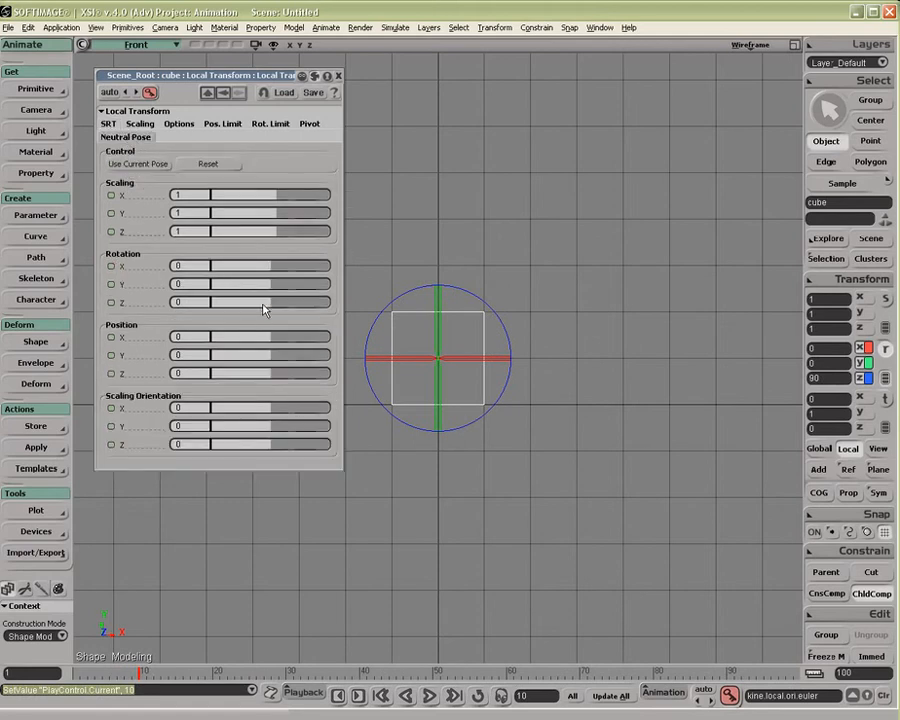
pyautogui.moveTo(273, 304); pyautogui.dragTo(304, 305)
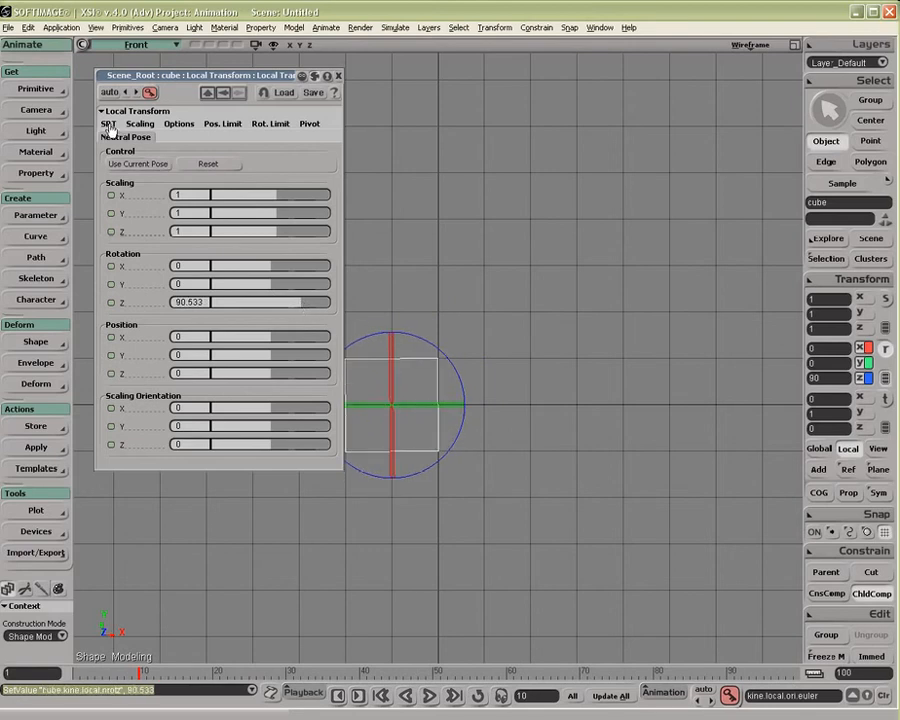
# Scrub the cube's animation up to frame 10 and set the Z rotation of its neutral pose to 90
pyautogui.click(110, 128)
pyautogui.click(82, 668)
pyautogui.moveTo(82, 667); pyautogui.dragTo(140, 668)
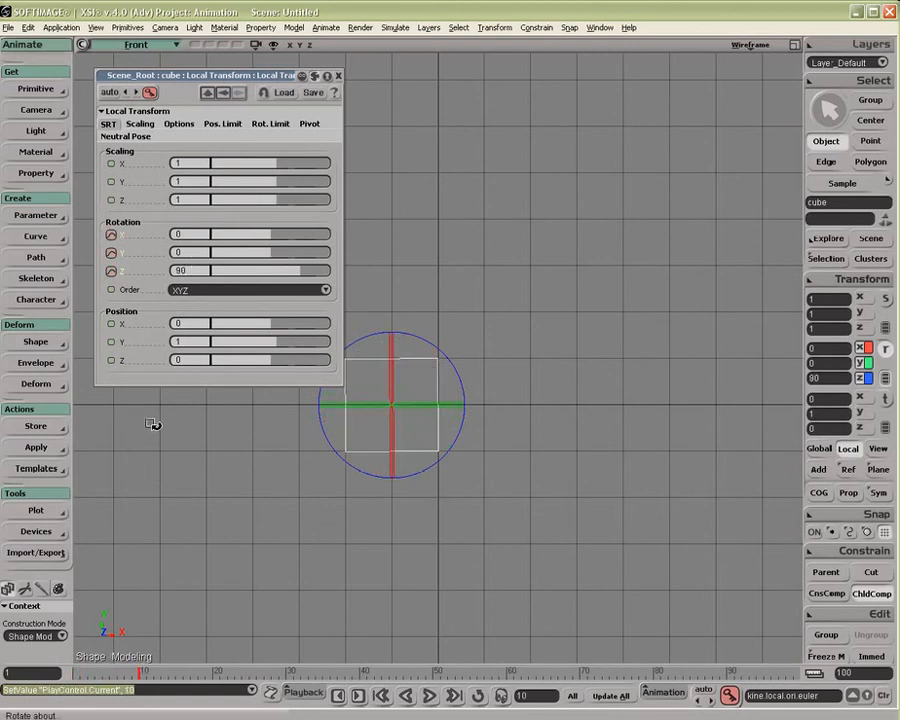
pyautogui.click(126, 136)
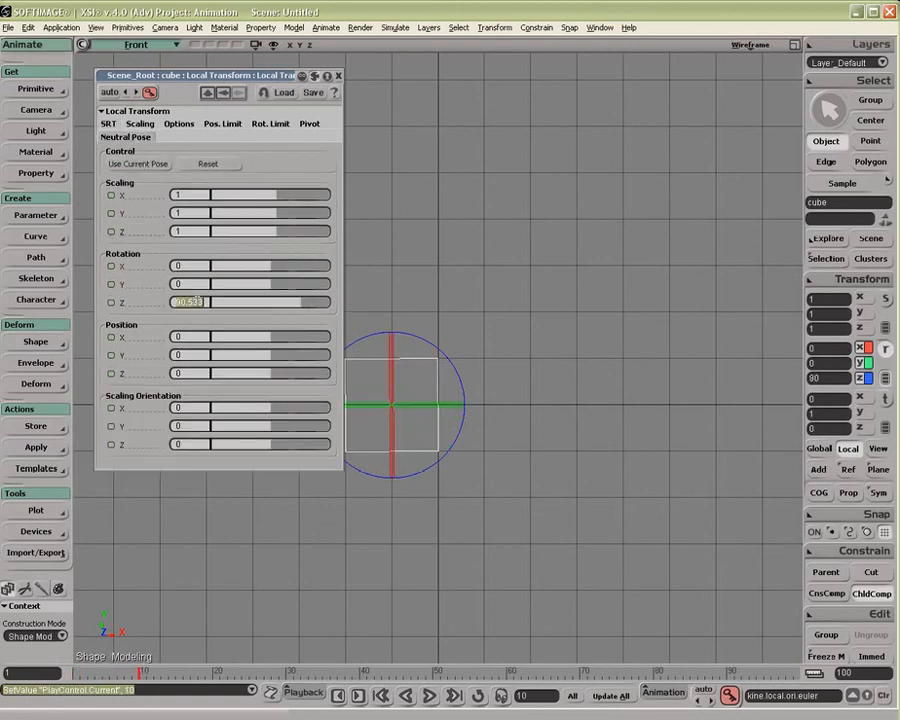
pyautogui.write('90')
pyautogui.press('Return')
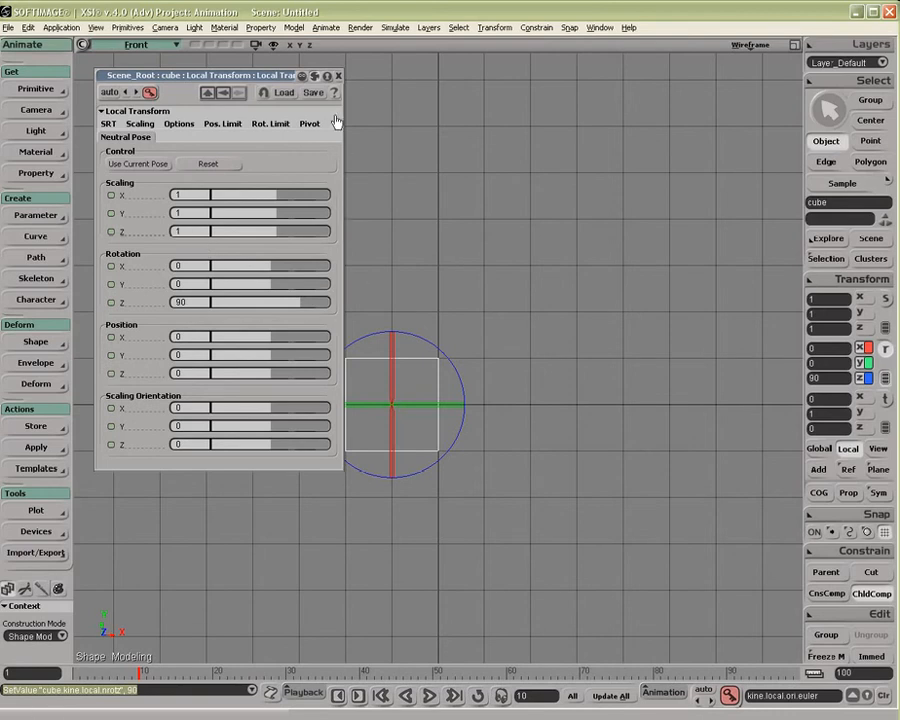
# Delete the cube and draw a two-bone skeleton chain with a bent joint in the Front view
pyautogui.click(339, 76)
pyautogui.press('Delete')
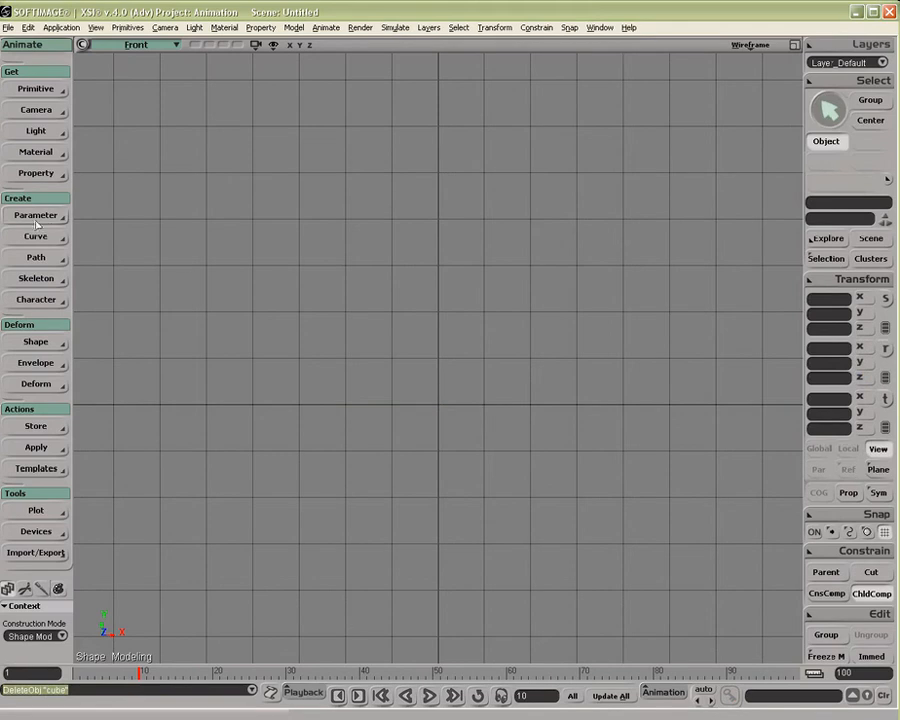
pyautogui.click(45, 280)
pyautogui.click(100, 227)
pyautogui.click(255, 195)
pyautogui.click(200, 357)
pyautogui.click(372, 511)
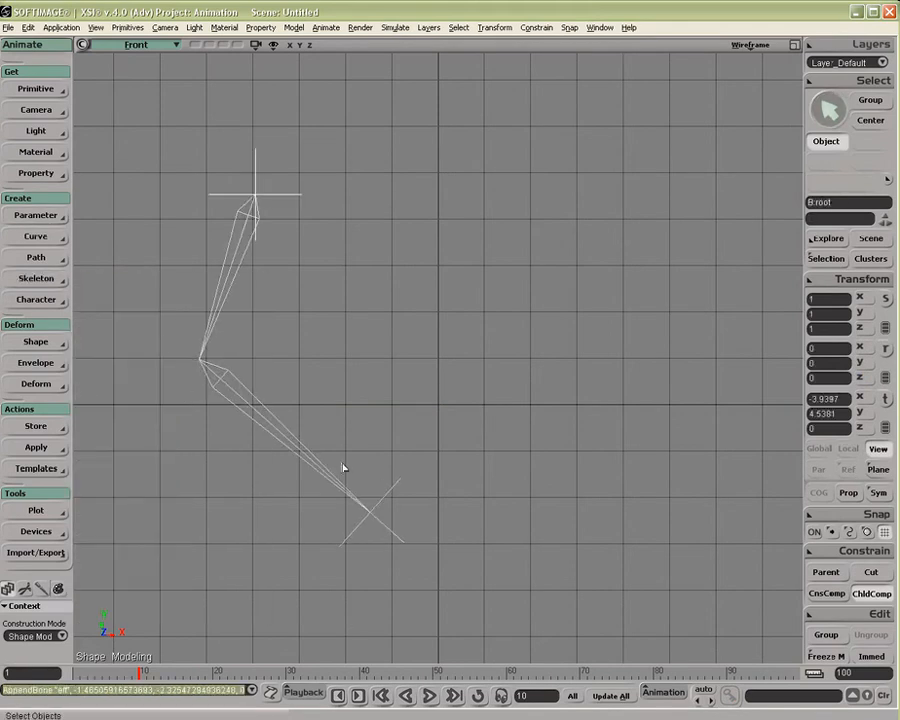
pyautogui.press('z')
pyautogui.moveTo(327, 465); pyautogui.dragTo(372, 430)
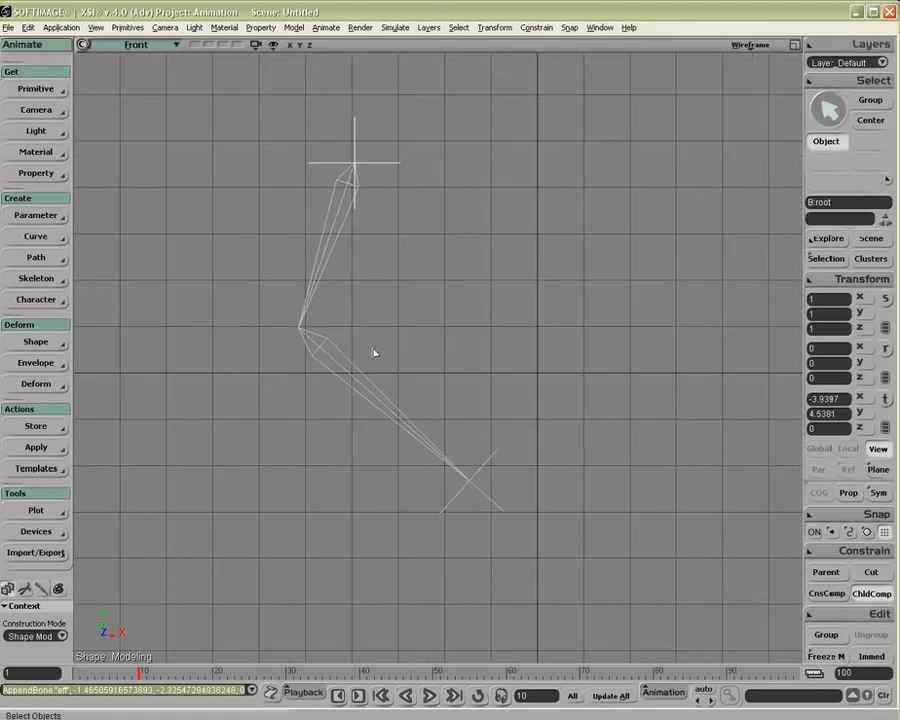
# Open the upper bone's local transform properties, try rotating it in Z to about -11.7, and undo the rotation
pyautogui.click(343, 266)
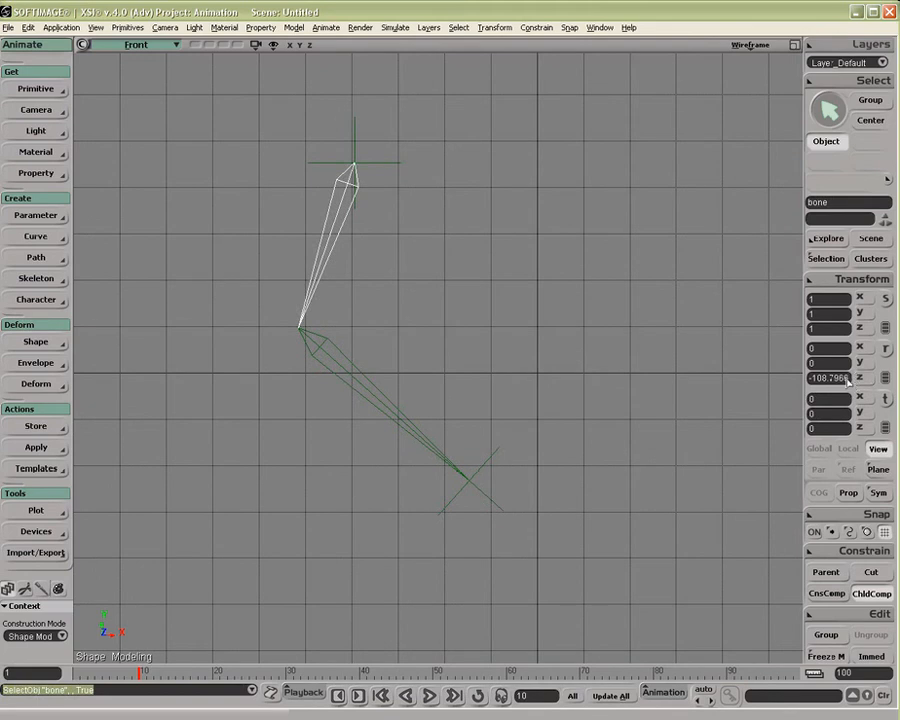
pyautogui.hotkey('ctrl', 'k')
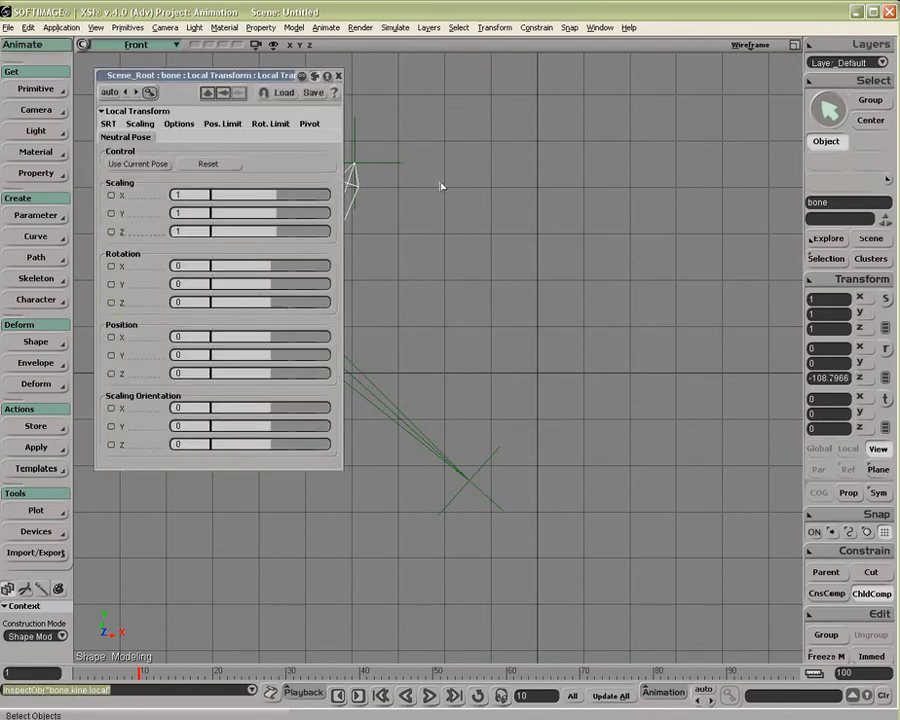
pyautogui.moveTo(205, 76)
pyautogui.mouseDown()
pyautogui.moveTo(235, 84)
pyautogui.moveTo(638, 77)
pyautogui.mouseUp()
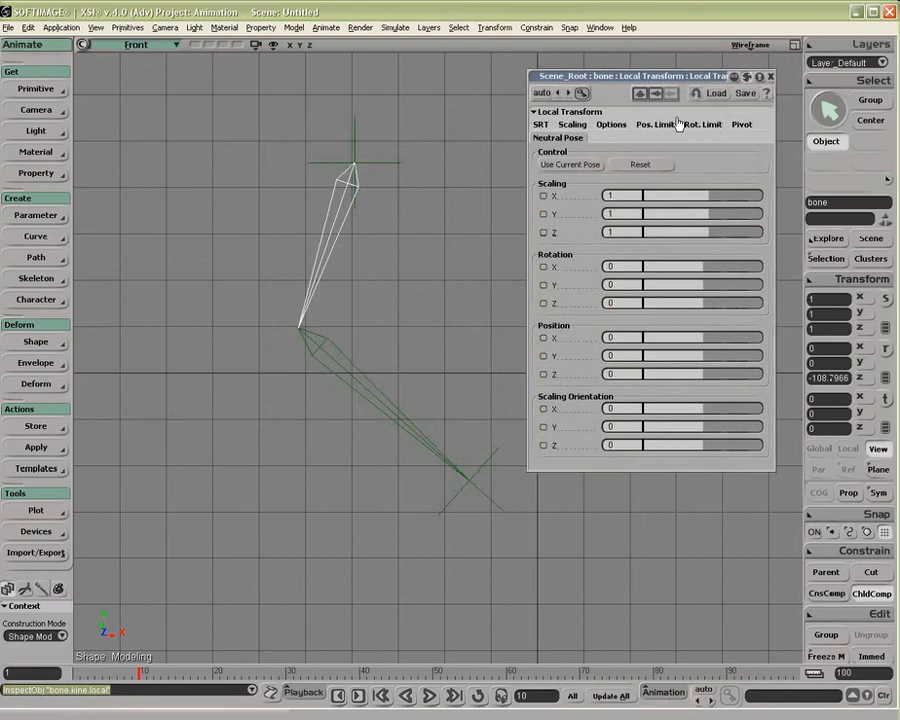
pyautogui.click(540, 124)
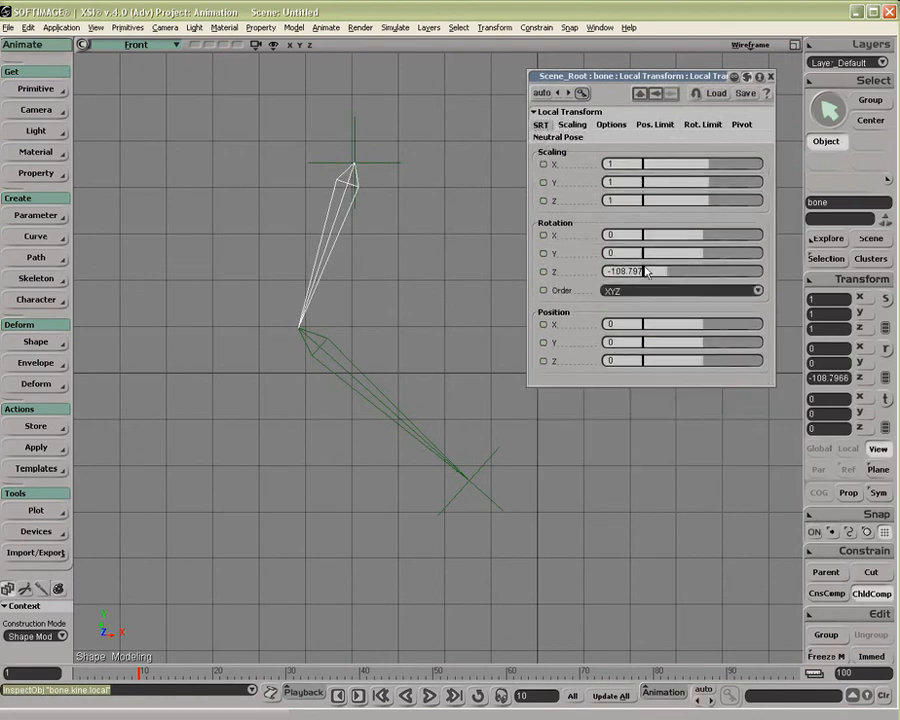
pyautogui.moveTo(657, 270); pyautogui.dragTo(701, 275)
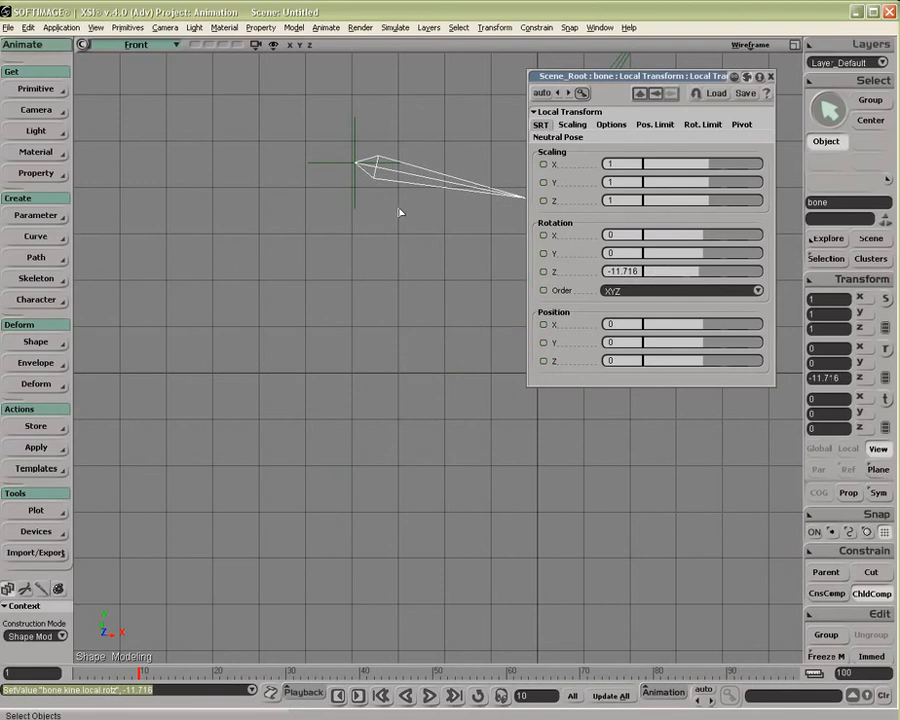
pyautogui.hotkey('ctrl', 'z')
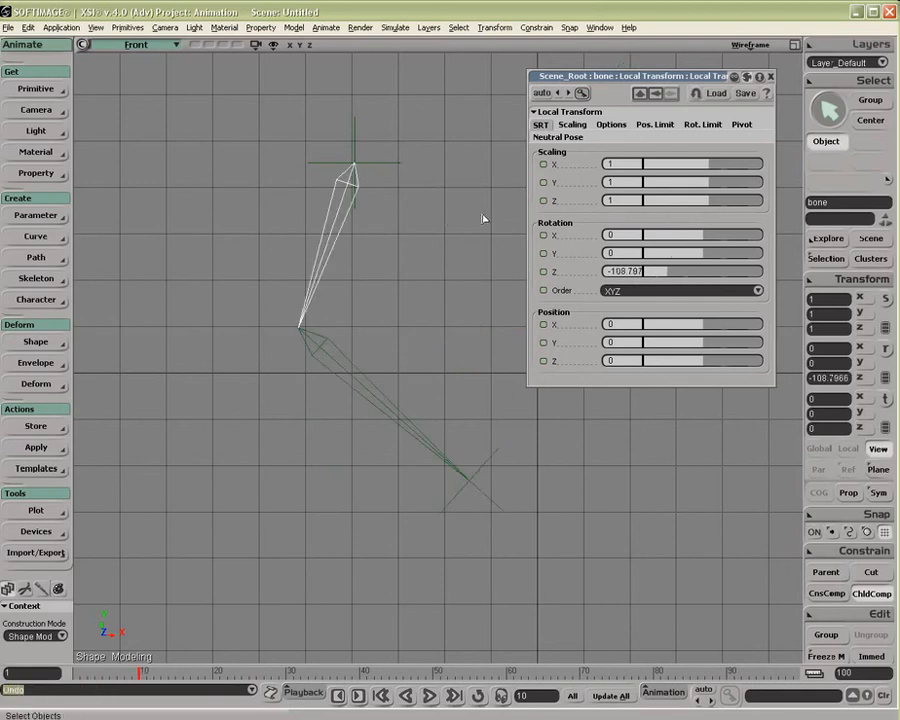
# Use the upper bone's current pose as its neutral pose and check its local SRT values
pyautogui.click(565, 141)
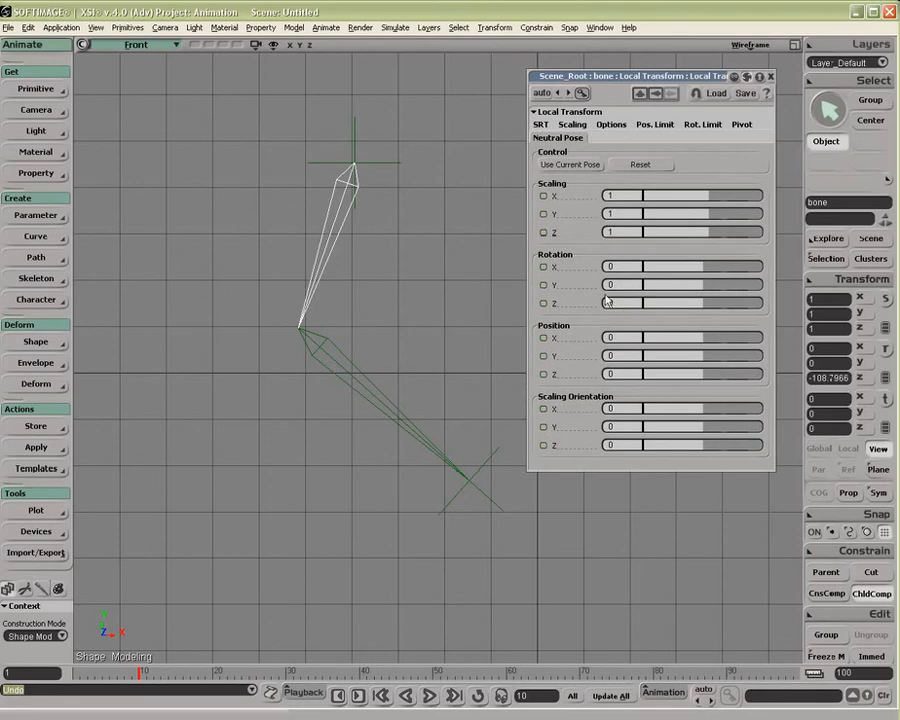
pyautogui.click(569, 165)
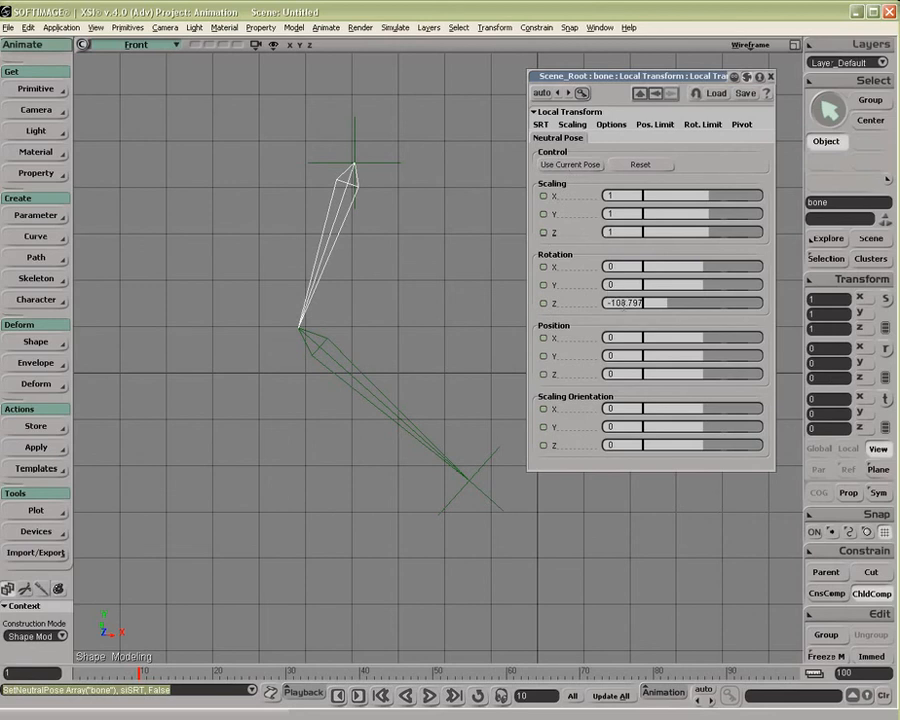
pyautogui.click(541, 124)
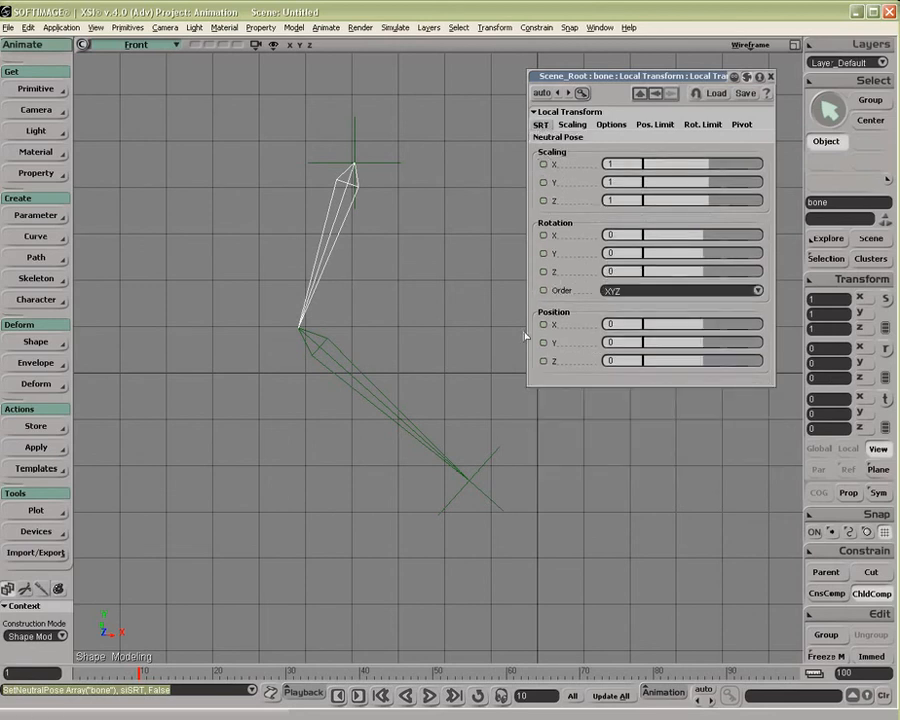
# Use the lower bone's current pose as its neutral pose and check its local SRT values
pyautogui.click(374, 420)
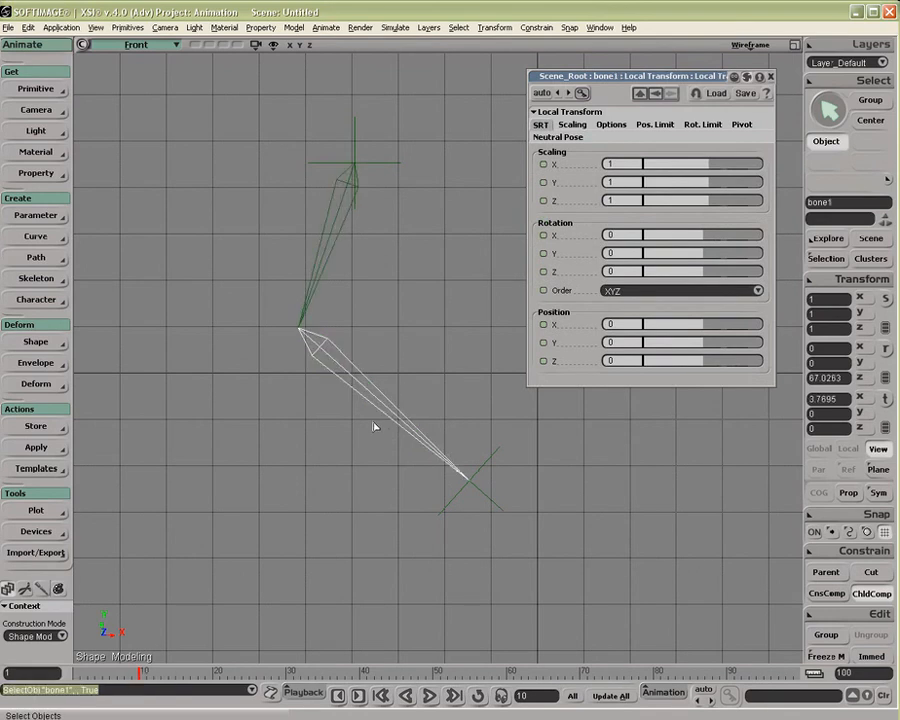
pyautogui.click(558, 137)
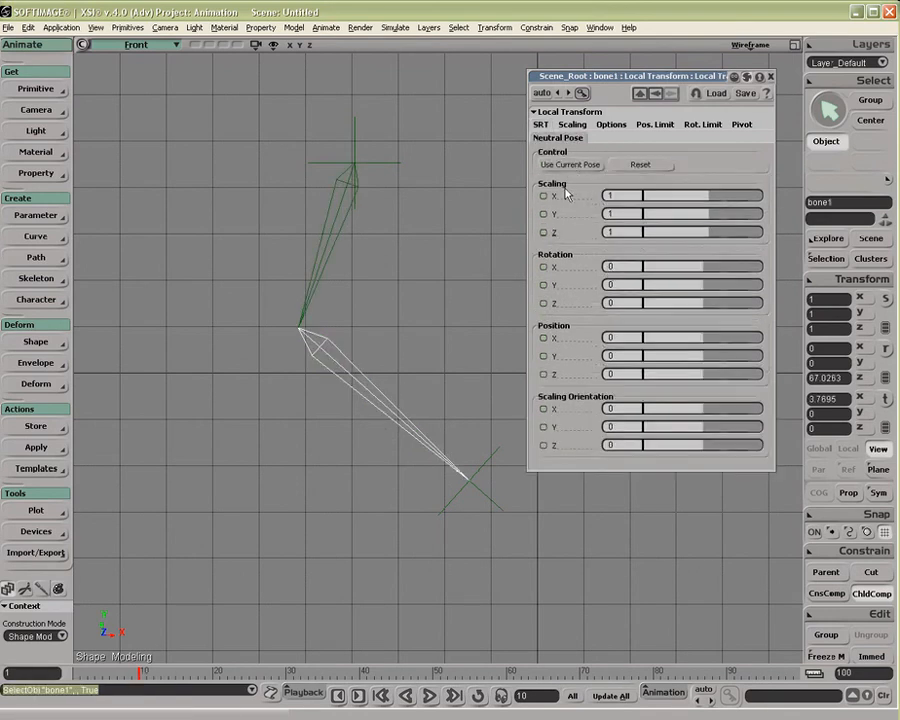
pyautogui.click(568, 165)
pyautogui.click(540, 124)
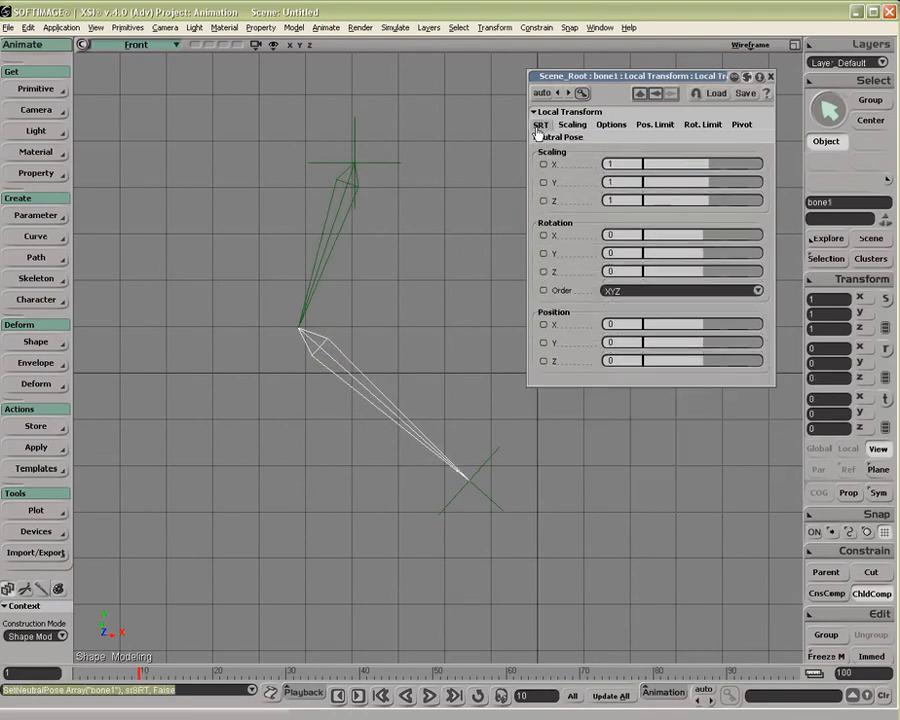
# Inspect the chain root's transform values and apply the skeleton command Set Neutral Pose to the lower bone
pyautogui.click(389, 164)
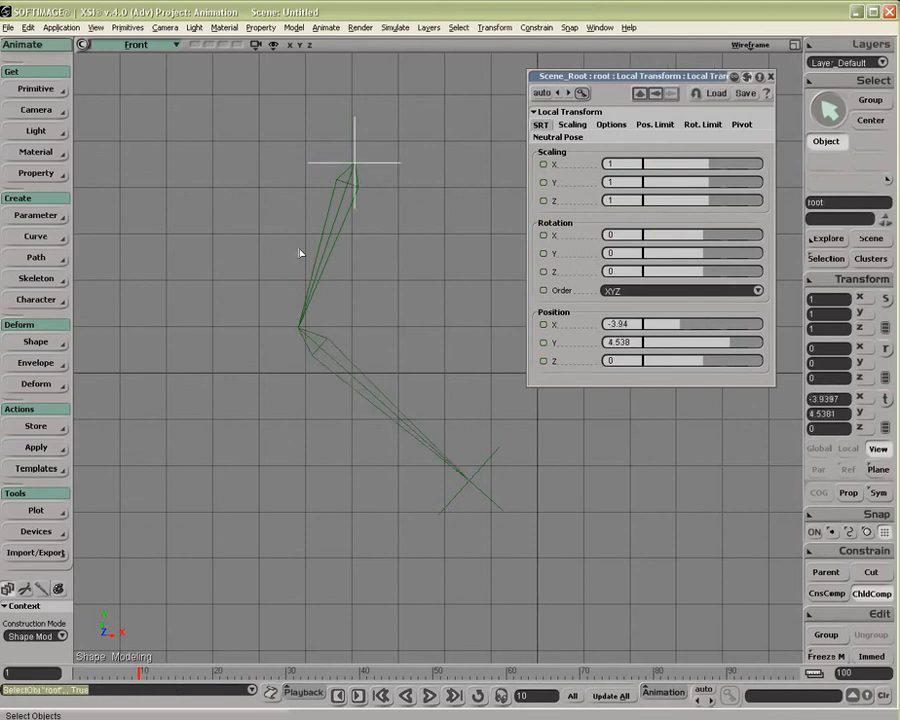
pyautogui.click(392, 407)
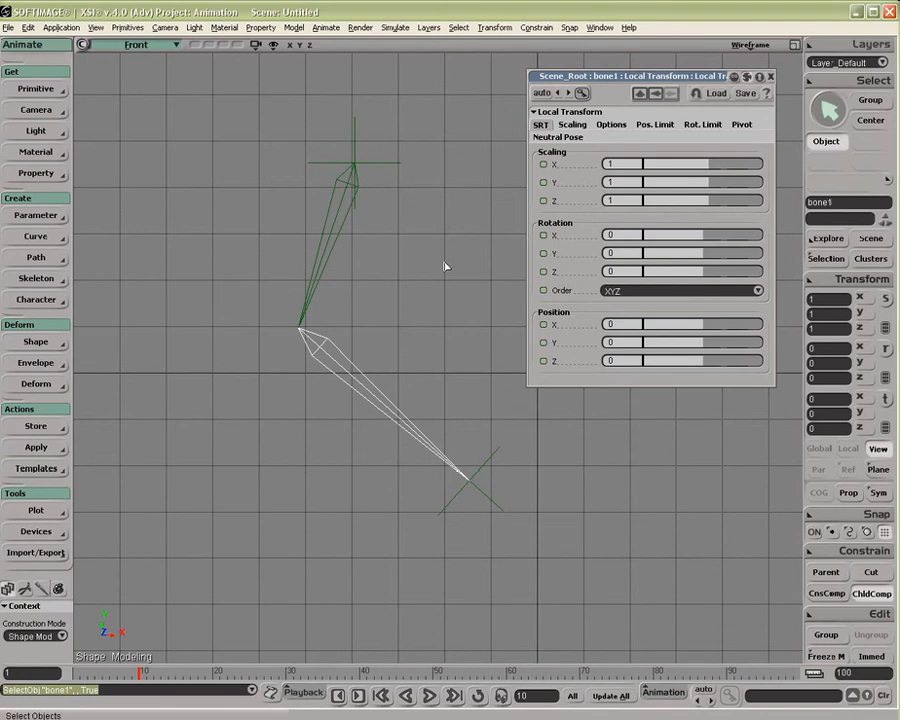
pyautogui.click(36, 278)
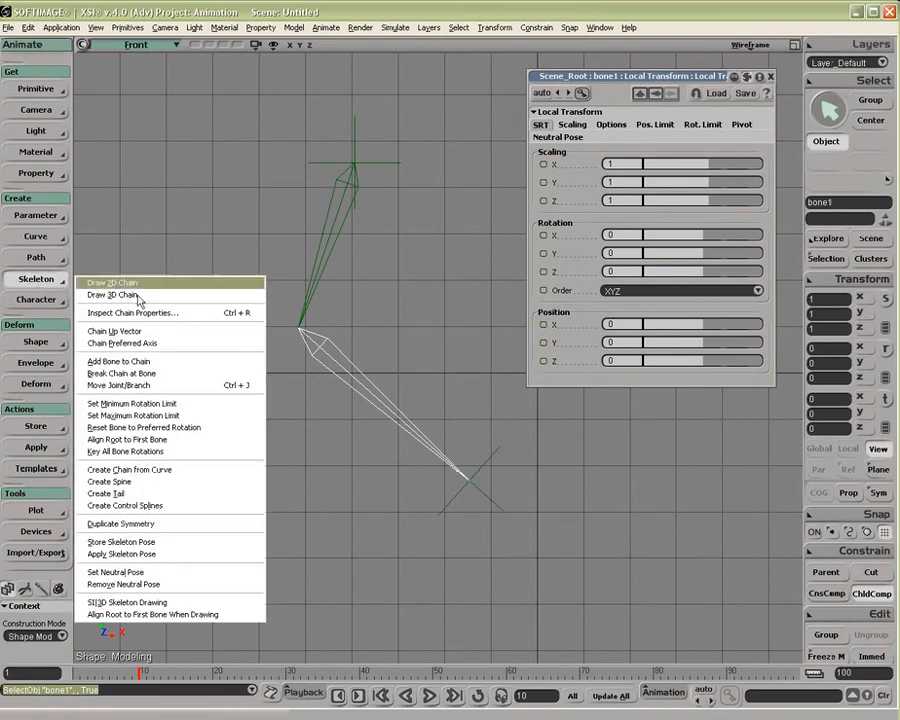
pyautogui.click(138, 575)
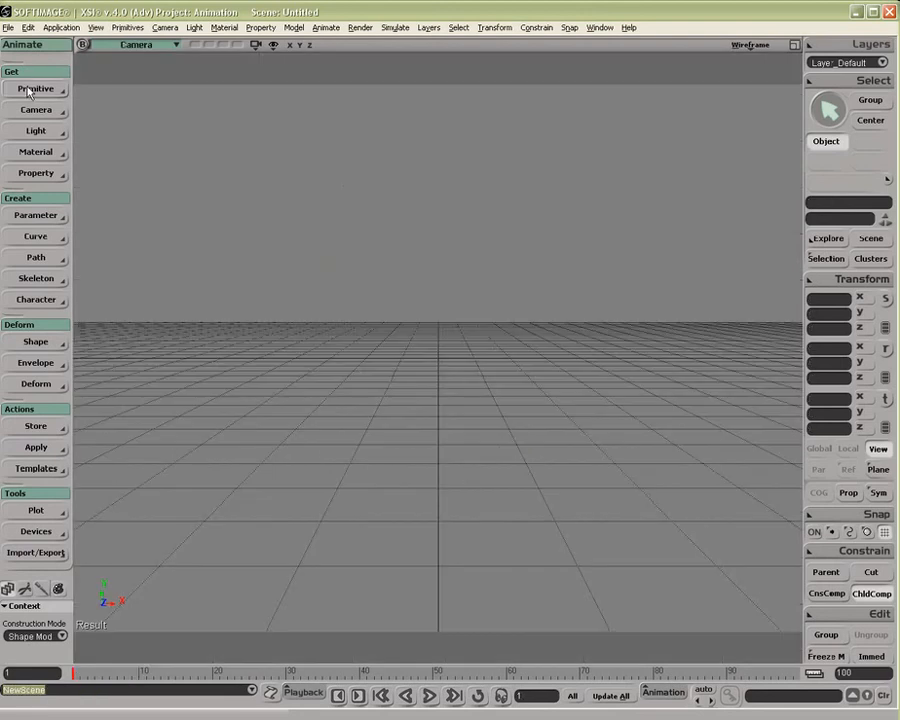
# Add the Biped - Rig preset model to the new, empty scene
pyautogui.click(30, 92)
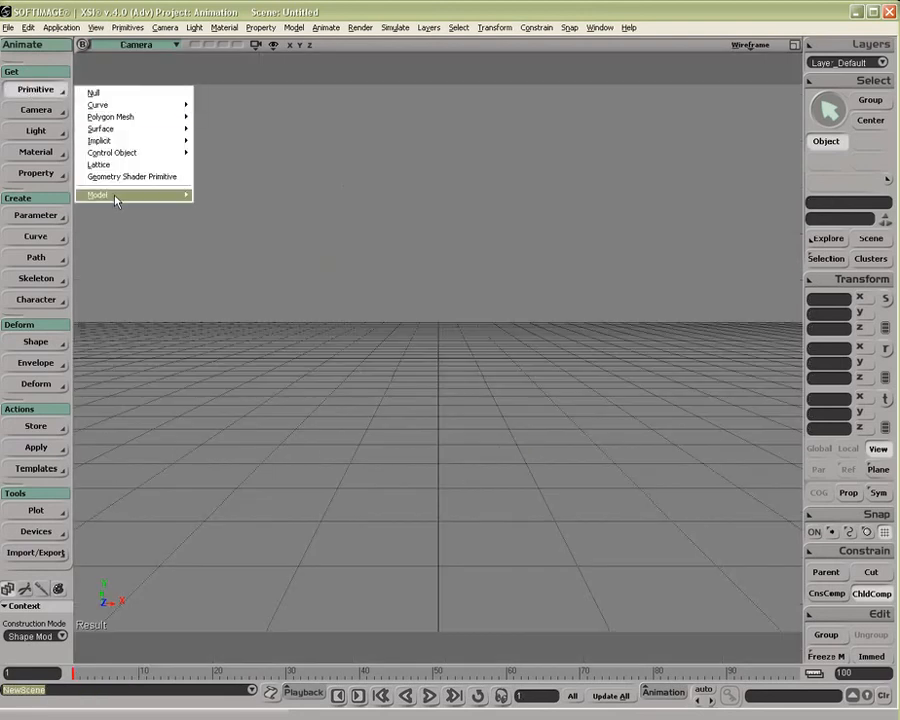
pyautogui.moveTo(115, 194)
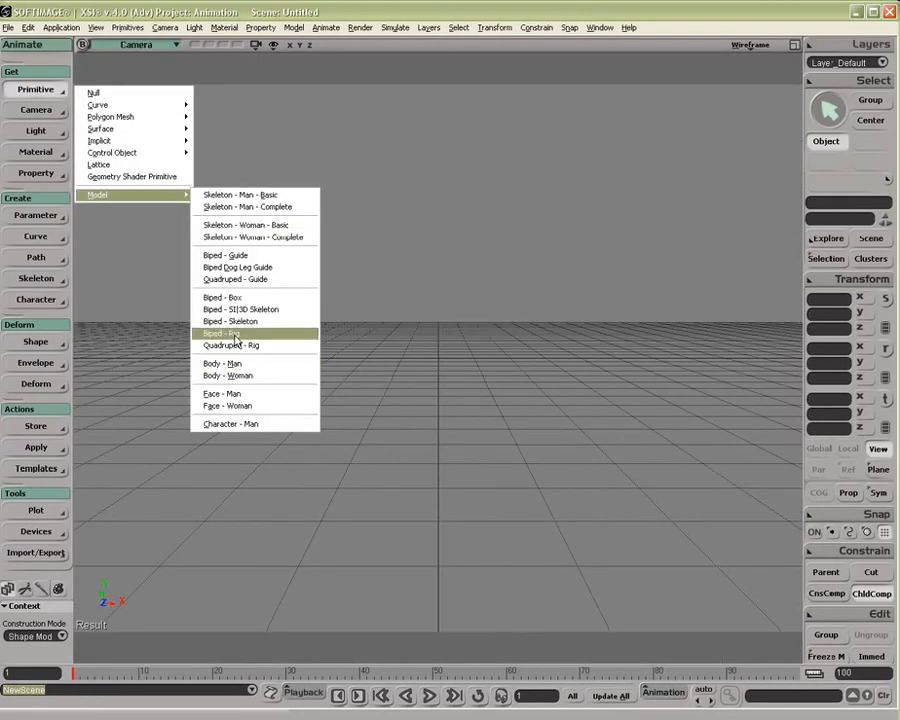
pyautogui.click(241, 333)
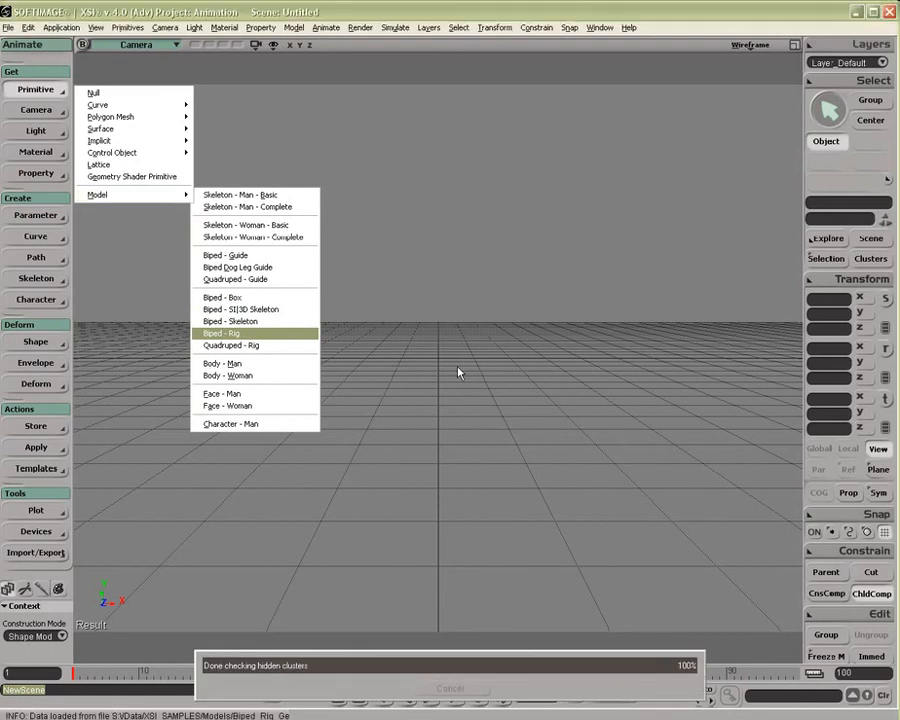
pyautogui.press('a')
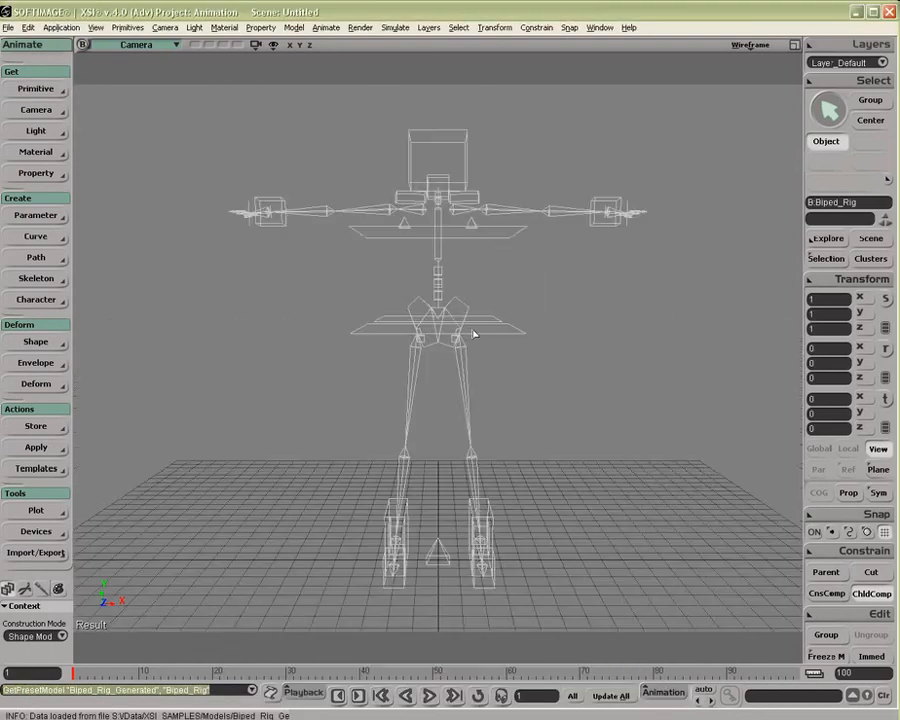
# Select the rig's left thigh, left bicep and left forearm to examine their transform values
pyautogui.click(552, 295)
pyautogui.click(465, 382)
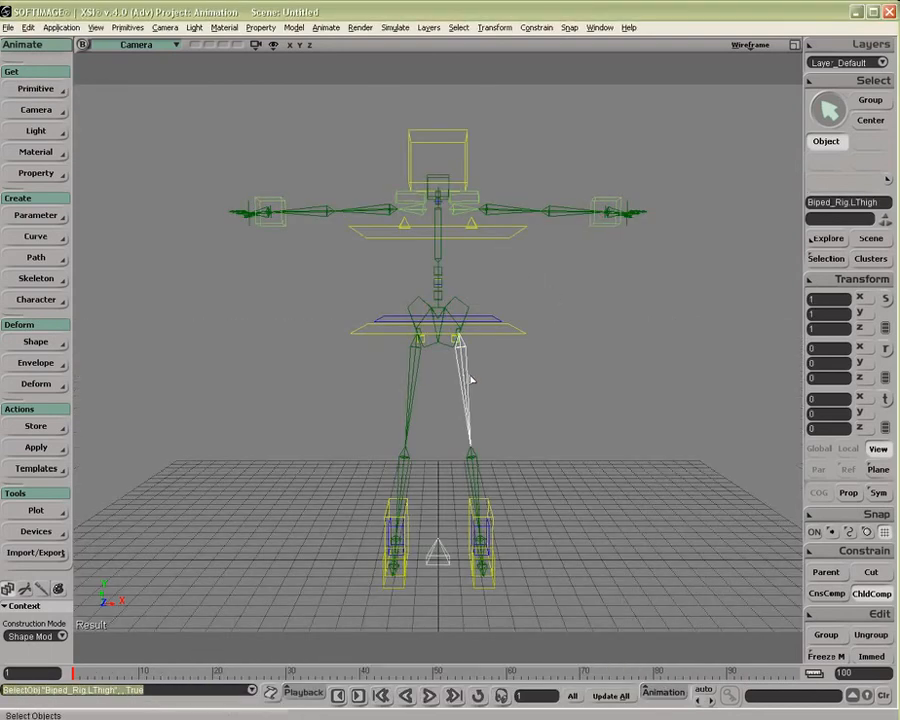
pyautogui.click(519, 216)
pyautogui.click(565, 213)
pyautogui.keyDown('ctrl'); pyautogui.click(514, 212); pyautogui.keyUp('ctrl')
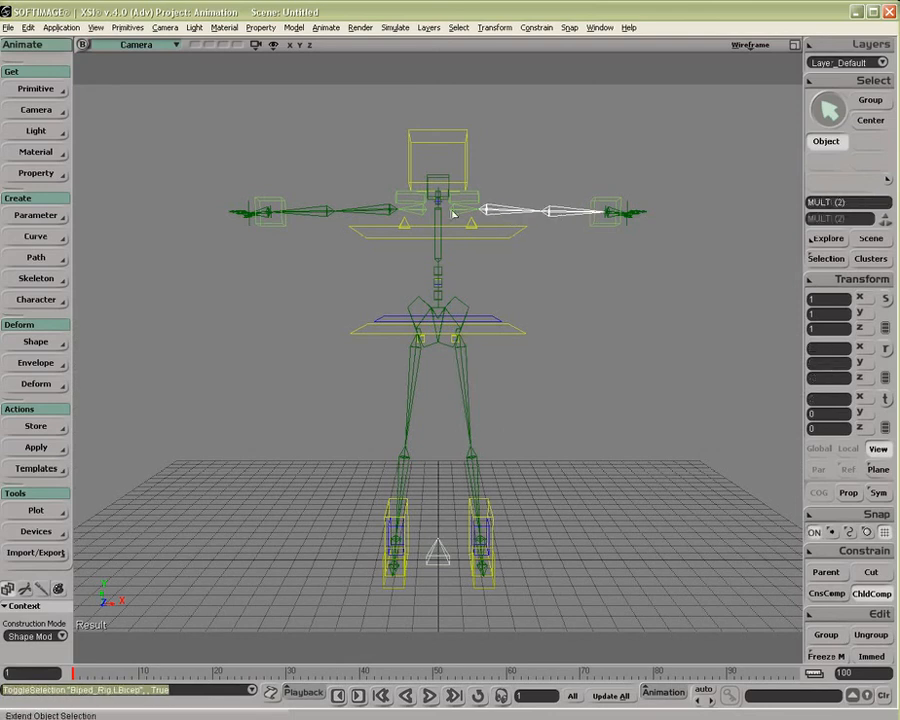
# Set the neutral pose for the whole globalSRT branch of Biped_Rig and check the left arm bones' transform values
pyautogui.press('8')
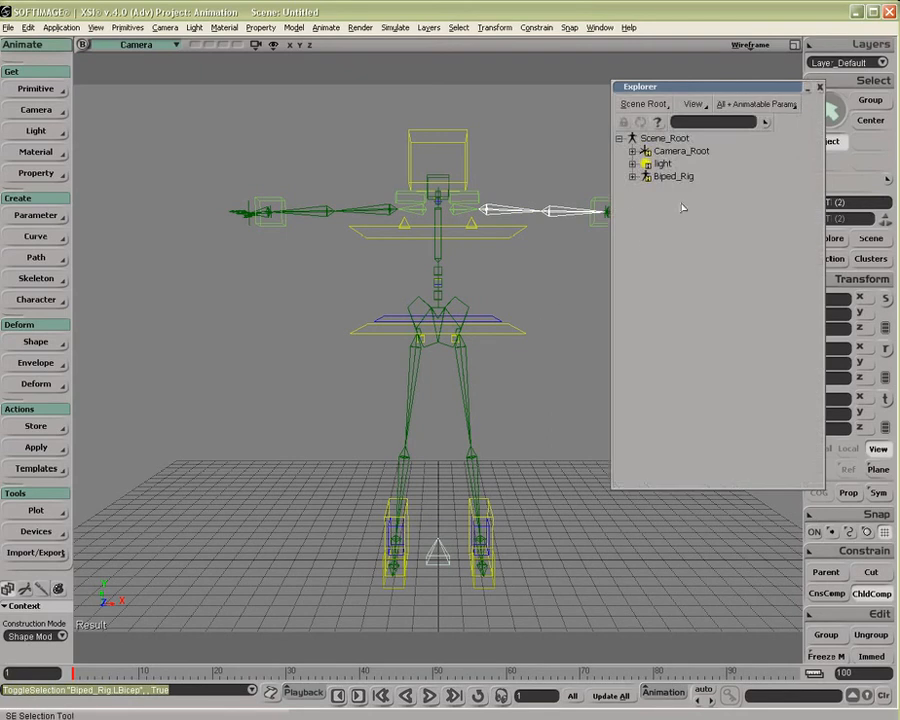
pyautogui.click(632, 176)
pyautogui.middleClick(680, 277)
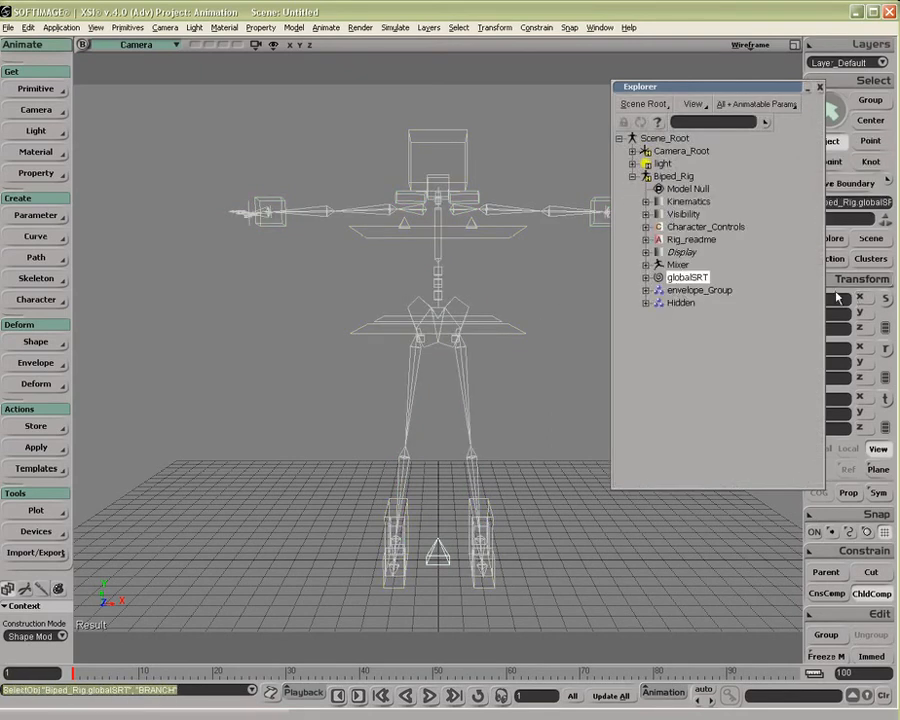
pyautogui.moveTo(760, 91); pyautogui.dragTo(714, 100)
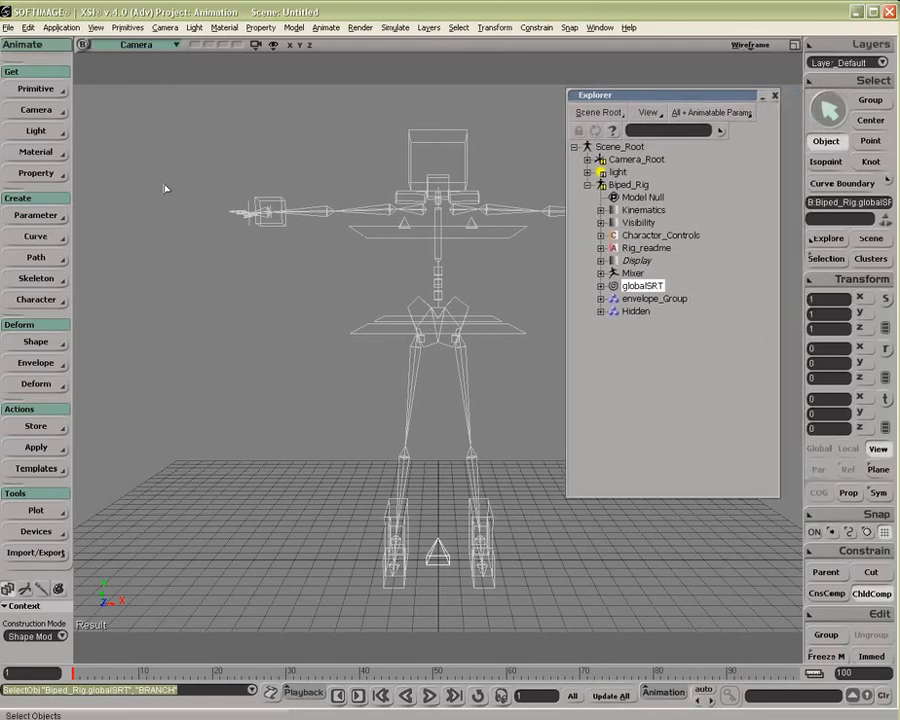
pyautogui.click(36, 278)
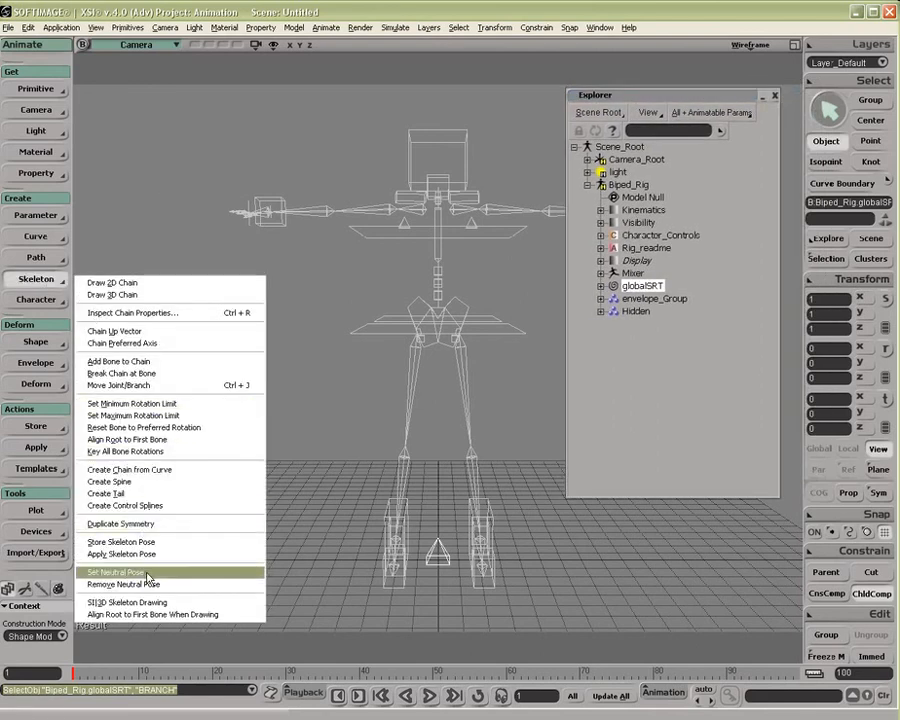
pyautogui.click(147, 574)
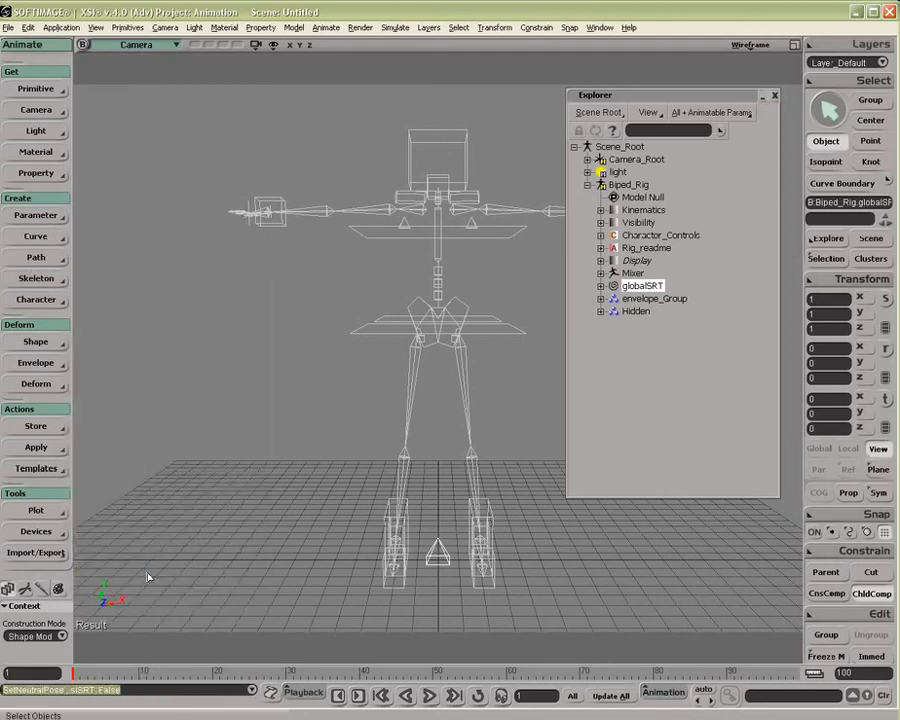
pyautogui.click(513, 211)
pyautogui.click(553, 215)
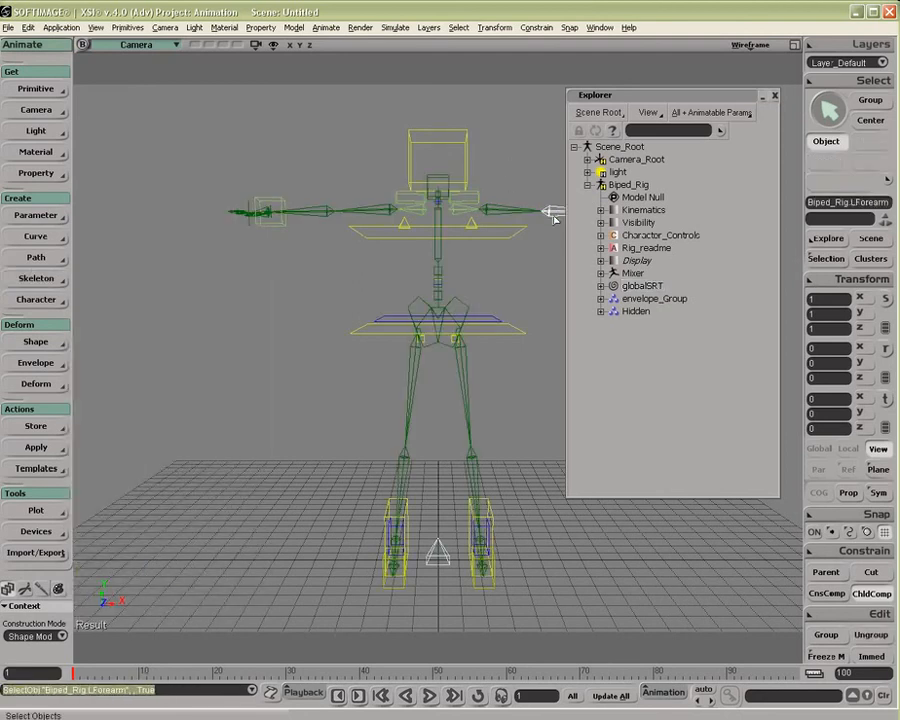